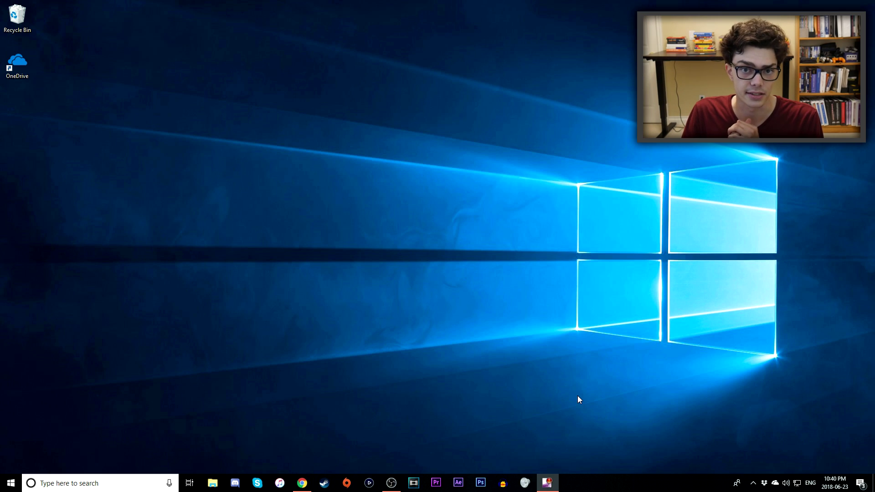
# Step: Bring up the browser showing the OBS website, maximize it, then hide it again
pyautogui.click(302, 483)
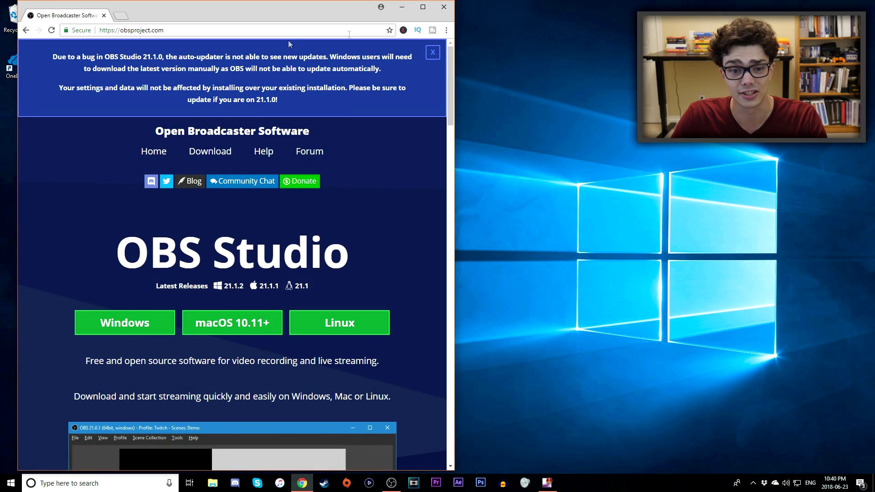
pyautogui.click(422, 7)
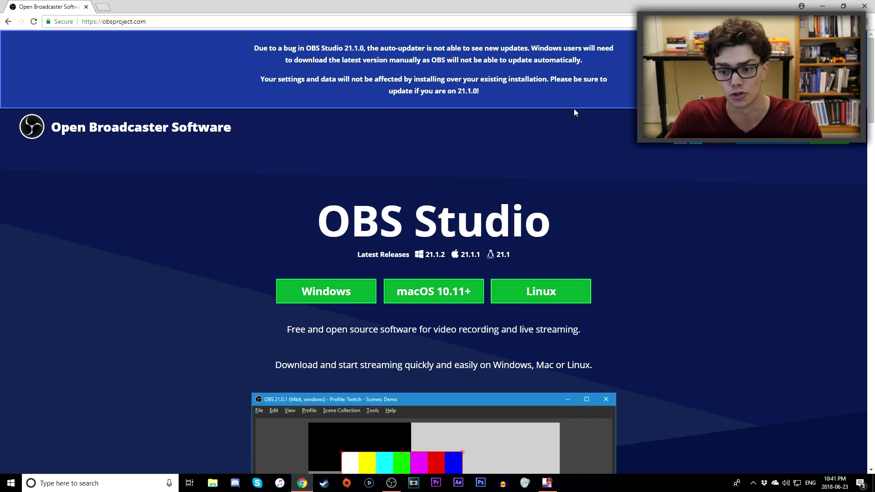
pyautogui.click(821, 5)
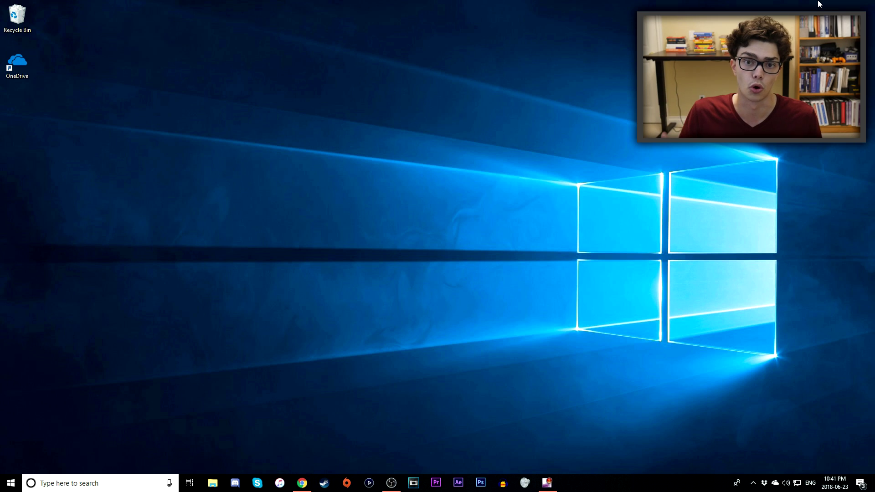
# Step: Bring OBS Studio forward, reposition its window, and select the empty scene named Scene
pyautogui.click(391, 483)
pyautogui.moveTo(317, 58); pyautogui.dragTo(417, 55)
pyautogui.click(199, 315)
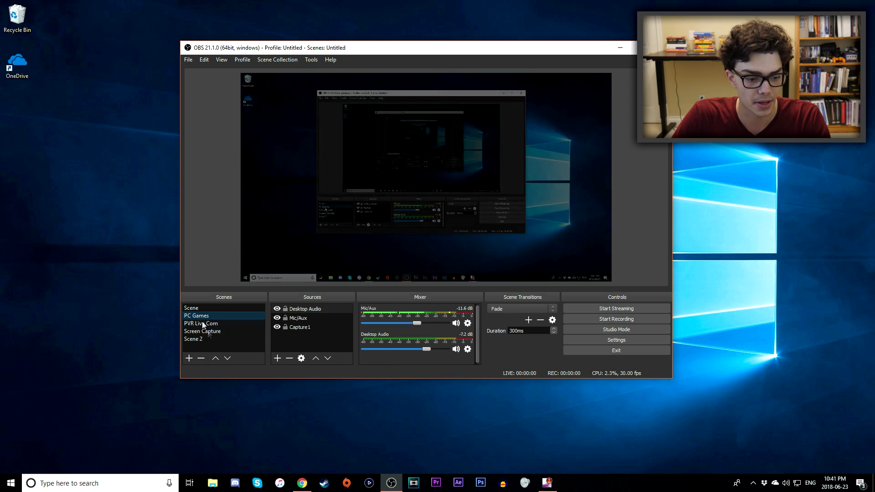
pyautogui.click(199, 309)
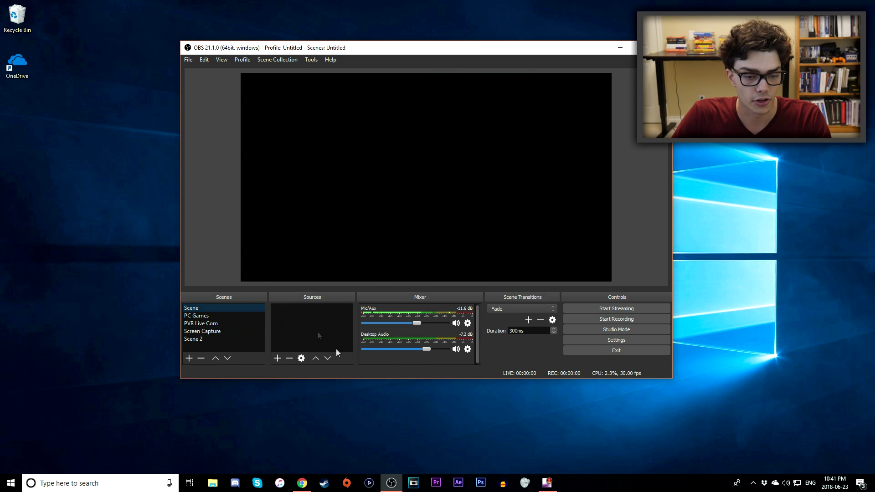
pyautogui.moveTo(373, 49); pyautogui.dragTo(391, 48)
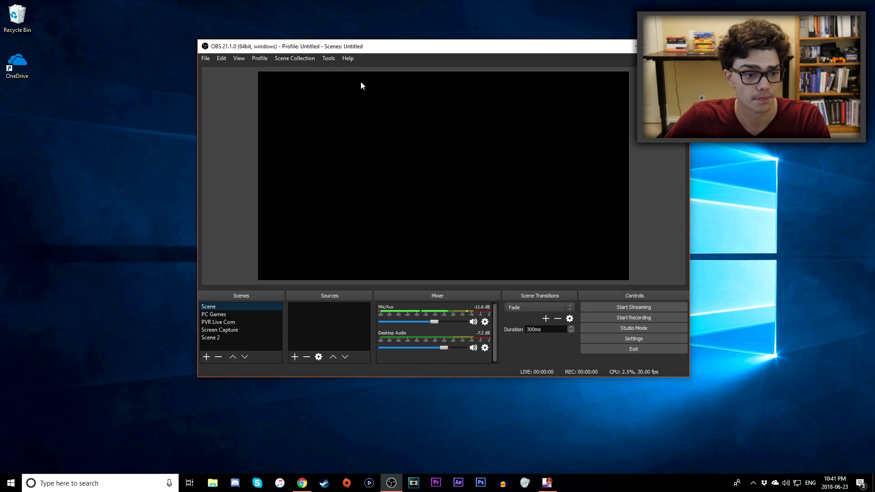
# Step: Open File > Settings, try the Default theme, then switch back to Dark
pyautogui.click(206, 58)
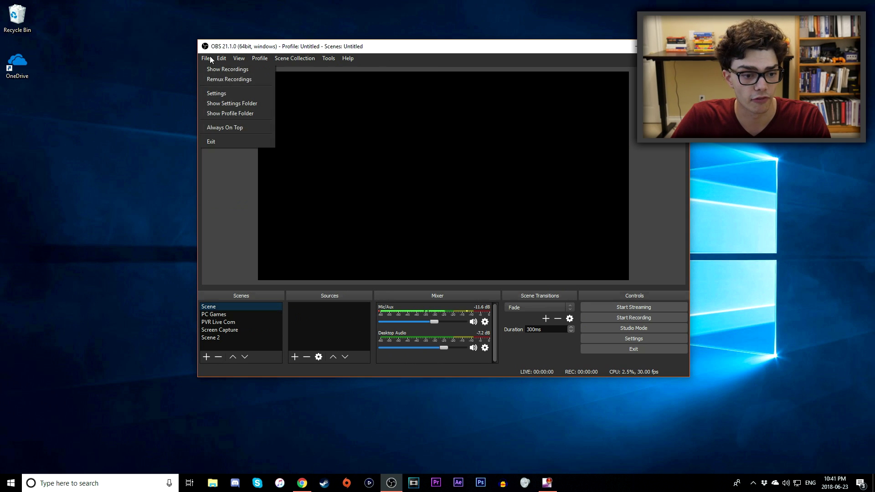
pyautogui.click(234, 95)
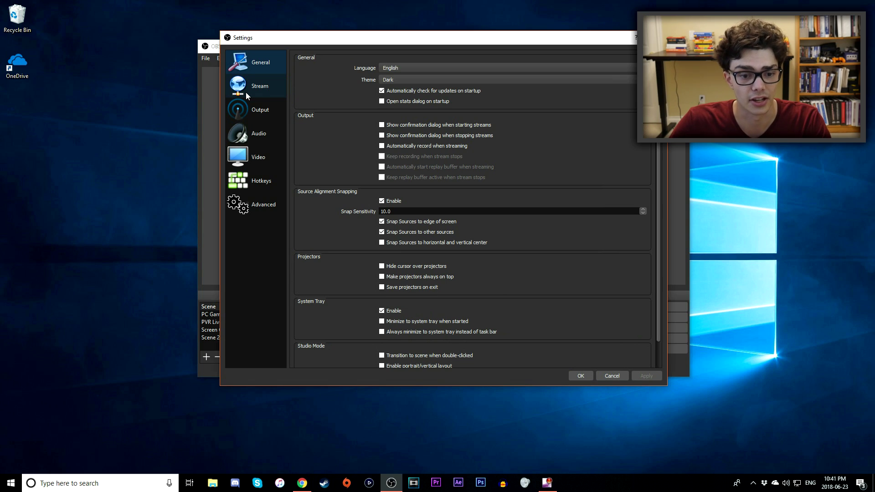
pyautogui.click(417, 79)
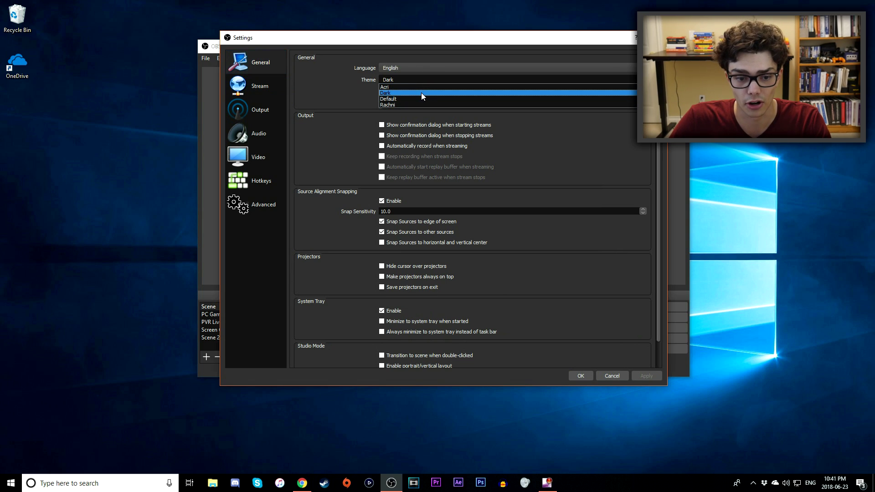
pyautogui.click(419, 98)
pyautogui.click(419, 80)
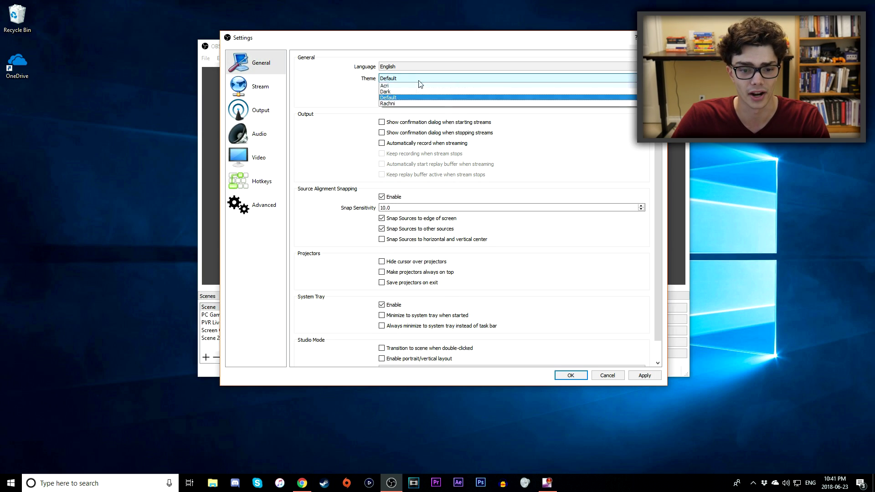
pyautogui.click(414, 91)
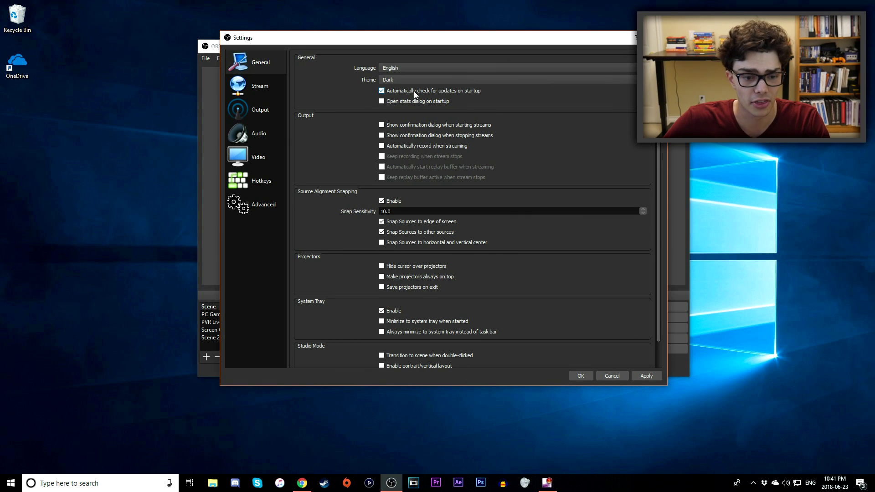
# Step: In Output settings, keep Advanced mode and Standard recording type on the Recording tab
pyautogui.click(266, 151)
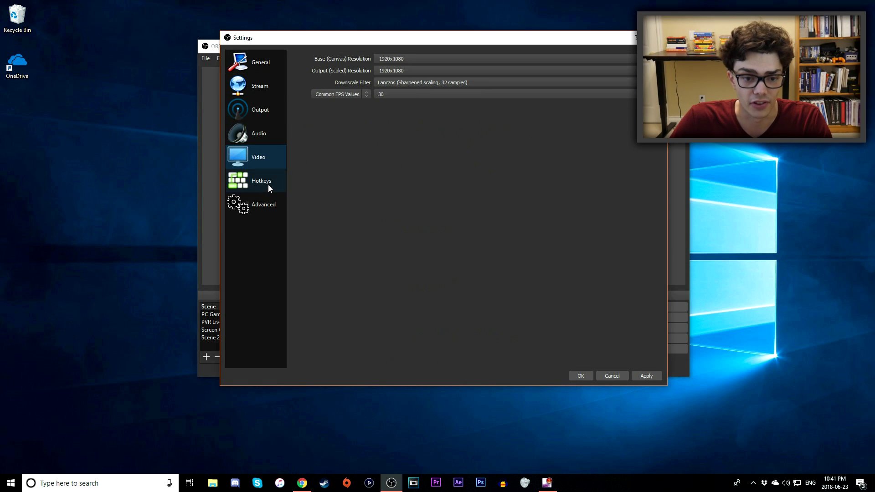
pyautogui.click(260, 110)
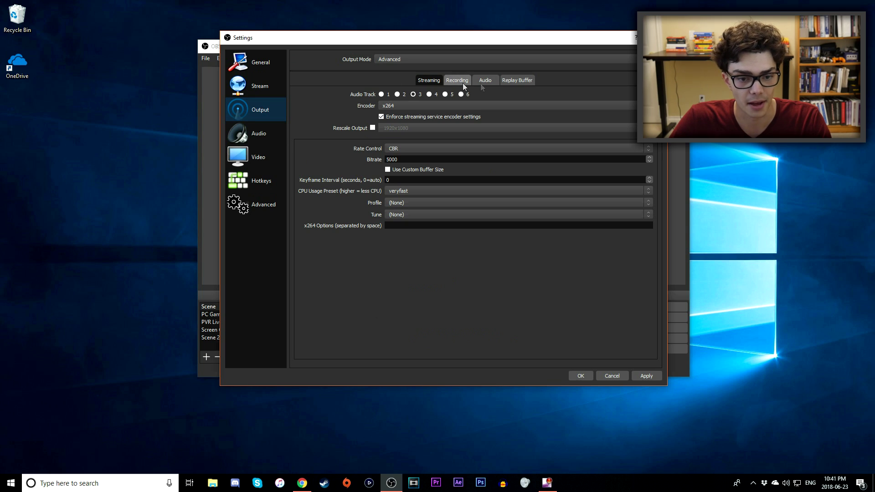
pyautogui.click(421, 59)
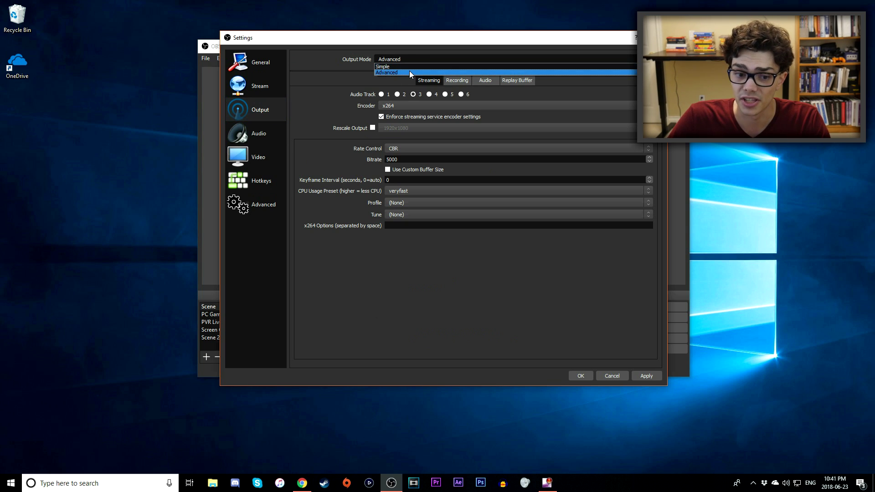
pyautogui.click(409, 72)
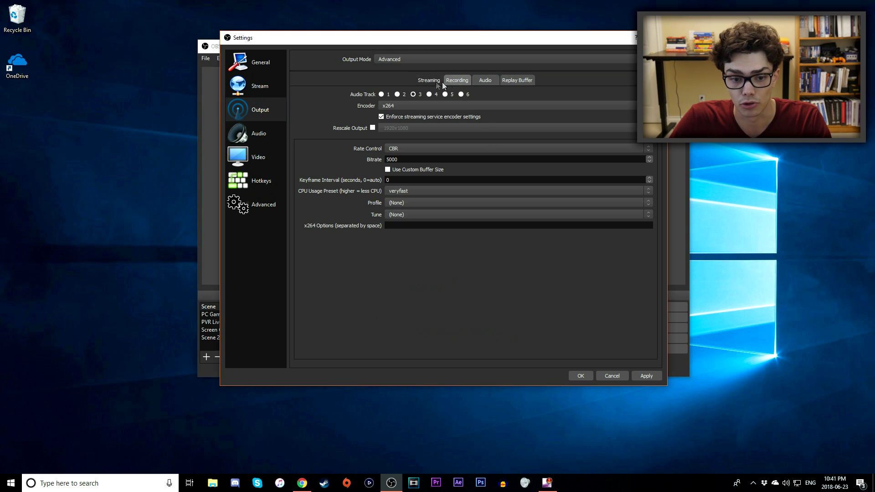
pyautogui.click(461, 78)
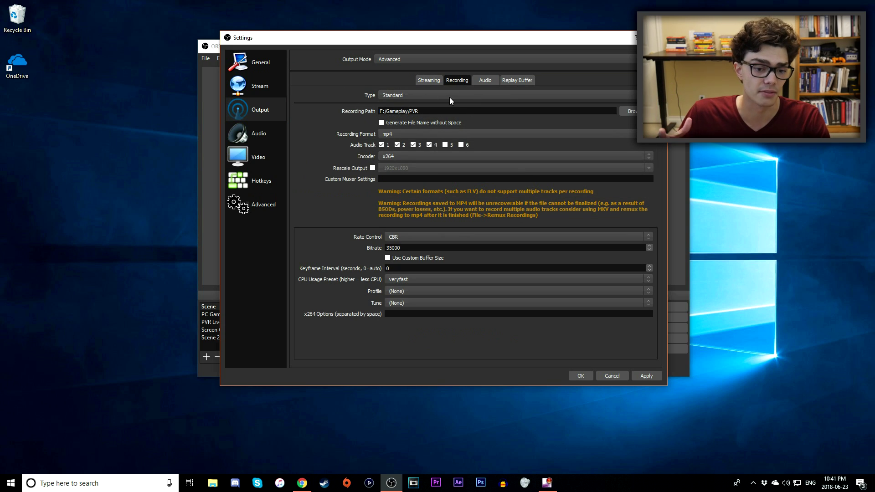
pyautogui.click(486, 97)
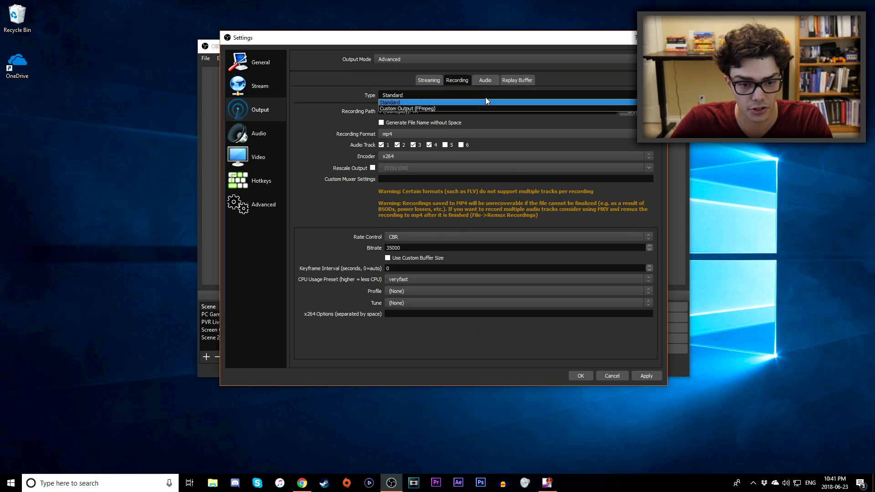
pyautogui.click(458, 103)
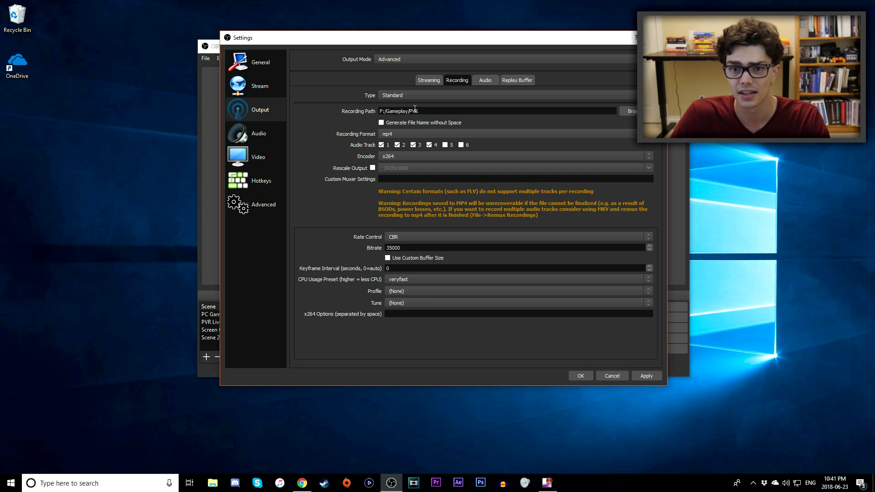
# Step: Leave the recording path at F:/Gameplay/PVR and exclude Audio Track 4 from recordings
pyautogui.click(627, 112)
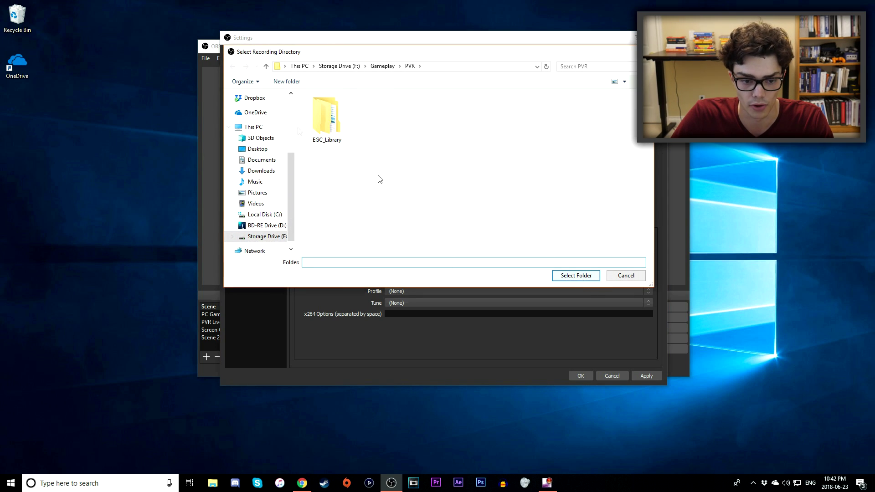
pyautogui.click(626, 275)
pyautogui.click(428, 144)
pyautogui.click(438, 133)
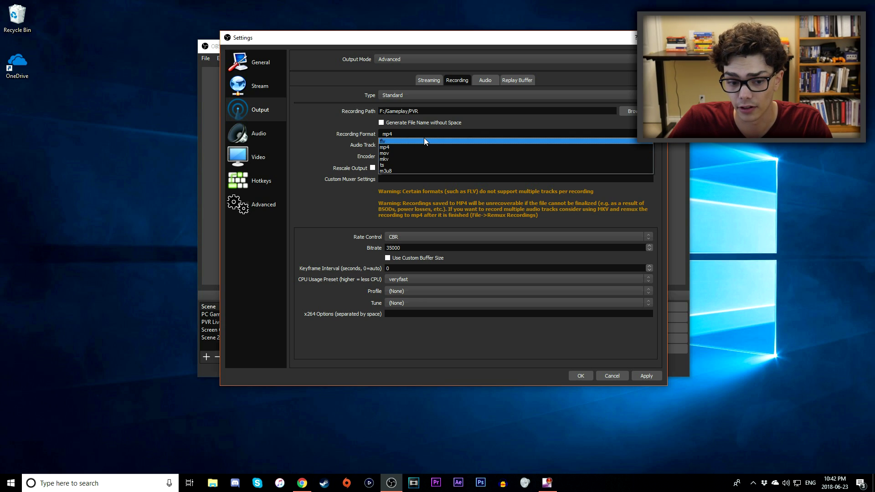
# Step: Keep mp4 as the recording format
pyautogui.click(426, 146)
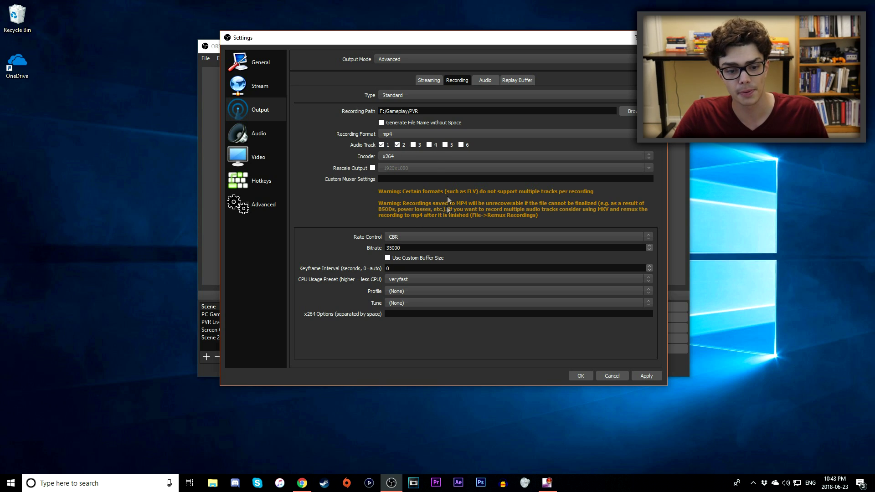
pyautogui.click(424, 156)
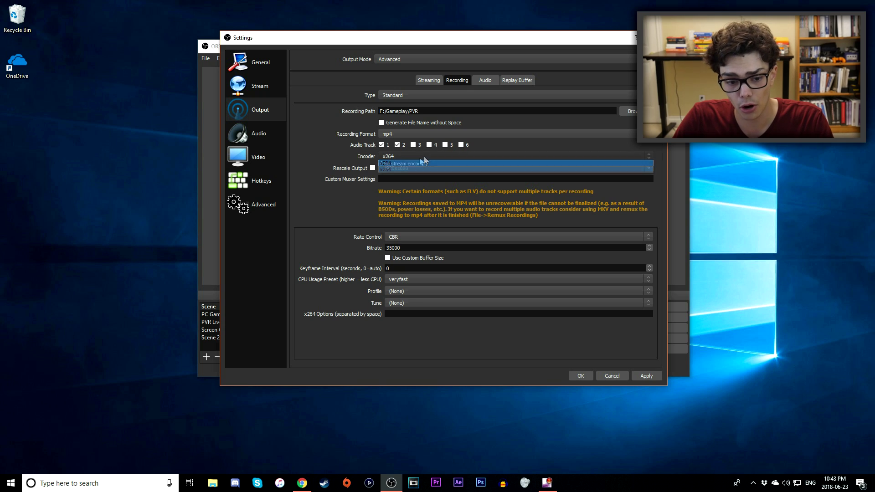
pyautogui.click(414, 153)
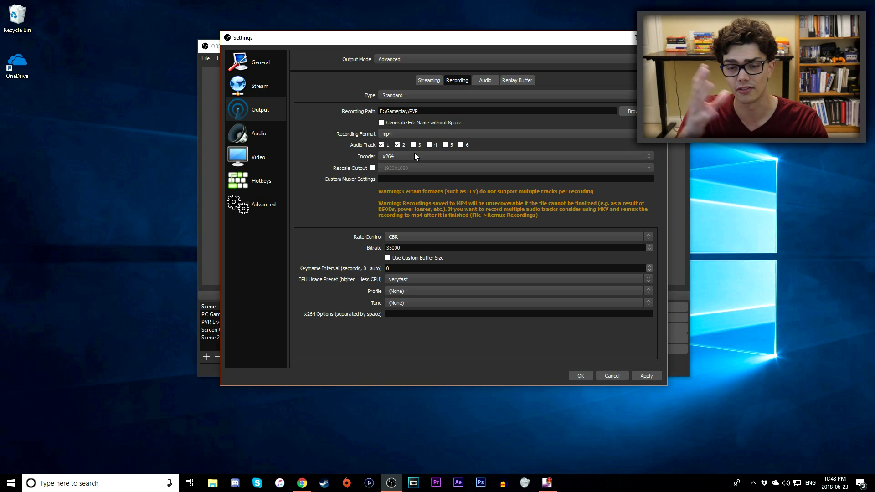
pyautogui.click(415, 155)
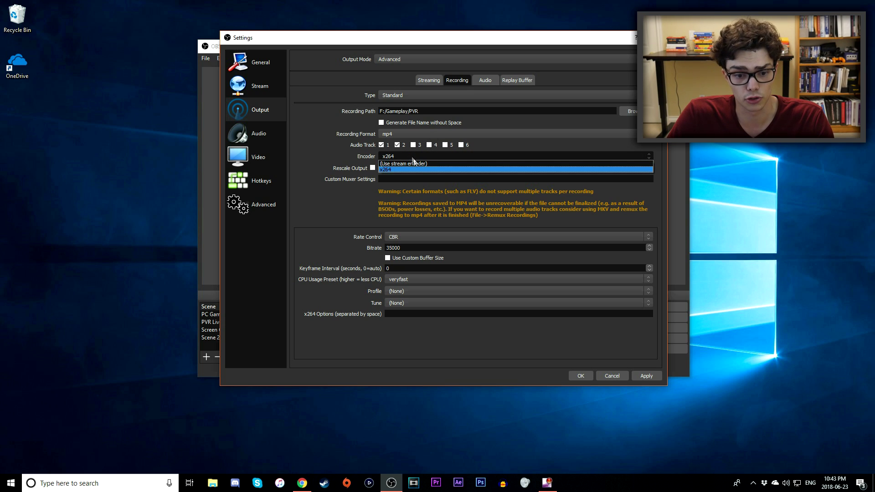
pyautogui.click(422, 170)
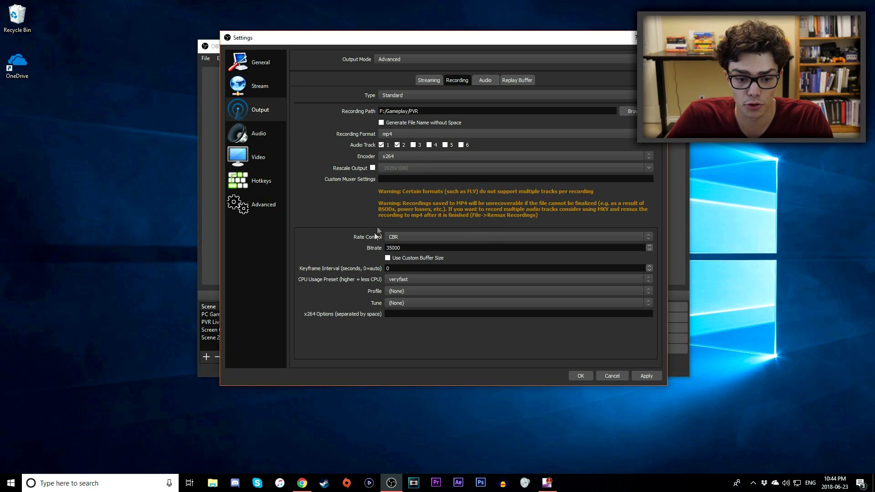
pyautogui.click(408, 236)
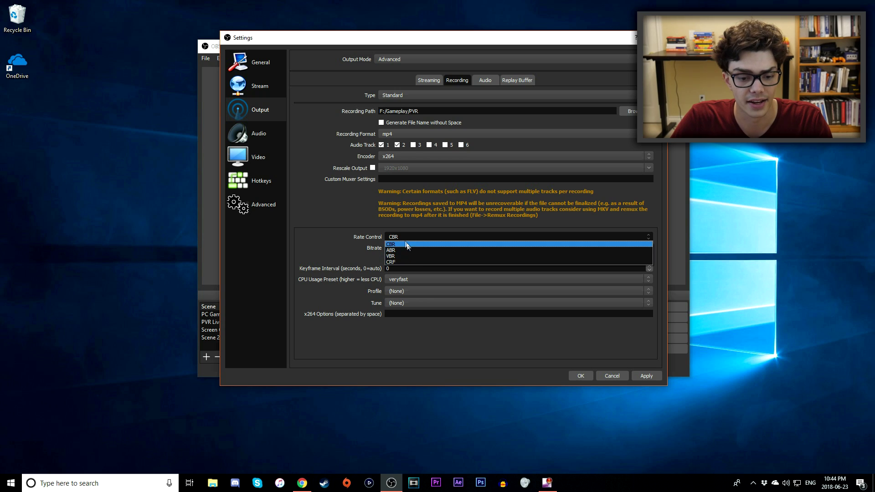
# Step: Keep CBR rate control and replace the recording bitrate with 7500
pyautogui.click(405, 244)
pyautogui.doubleClick(418, 246)
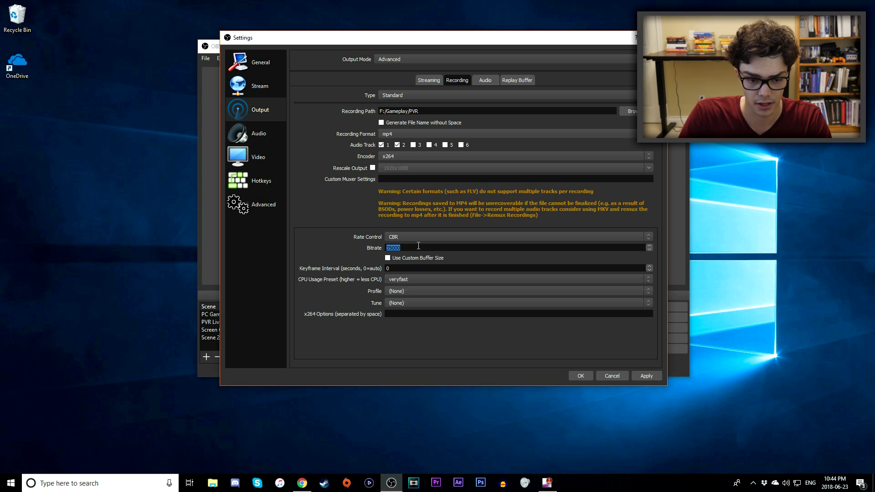
pyautogui.write('7500')
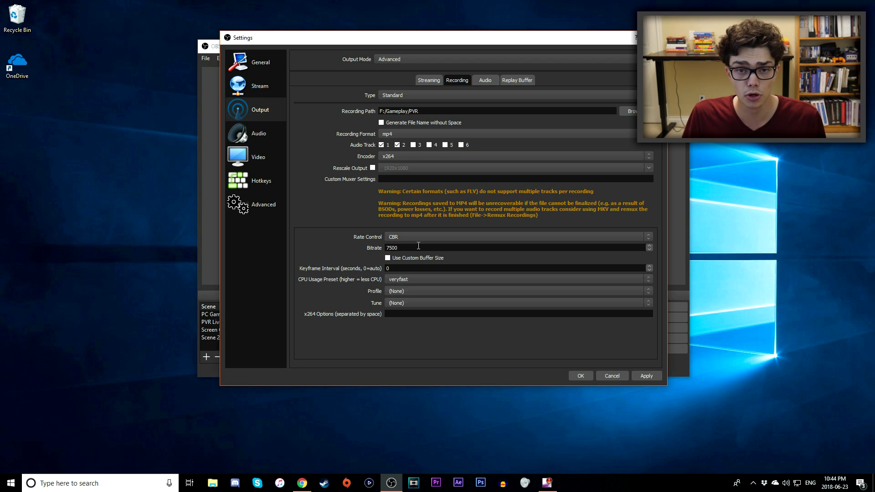
pyautogui.press('BackSpace')
pyautogui.press('BackSpace')
pyautogui.press('BackSpace')
pyautogui.press('BackSpace')
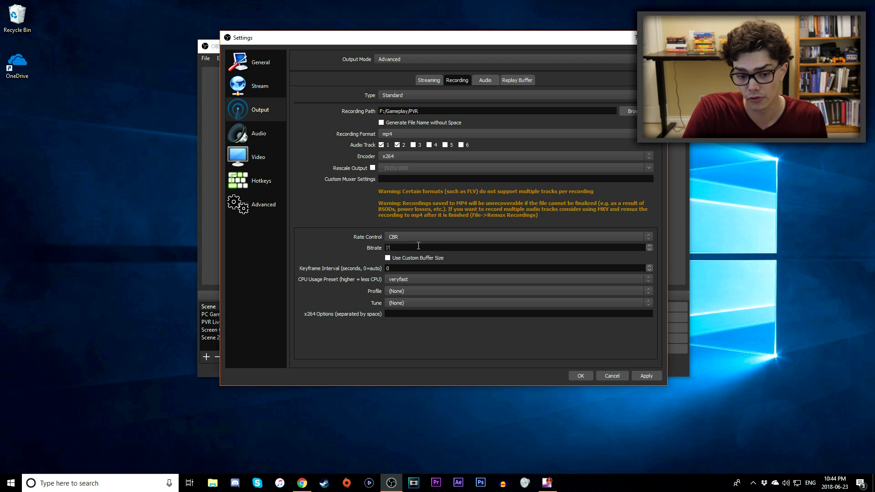
pyautogui.write('10000')
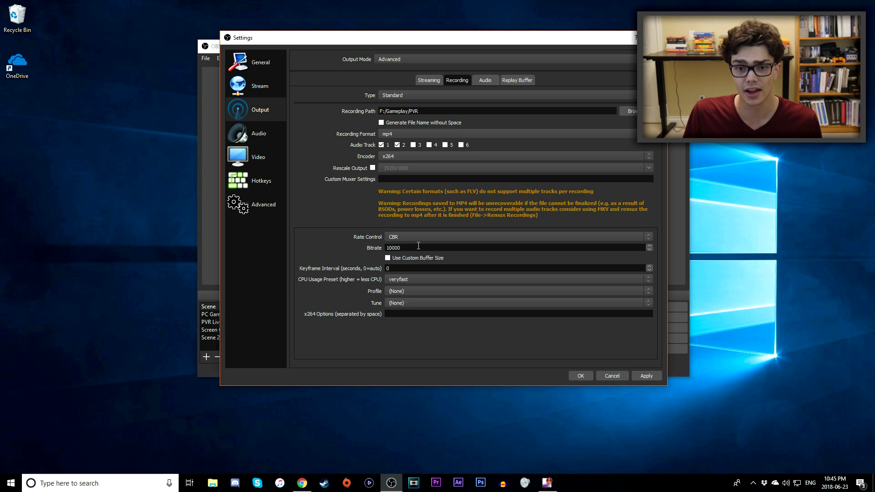
pyautogui.press('BackSpace')
pyautogui.press('BackSpace')
pyautogui.press('BackSpace')
pyautogui.press('BackSpace')
pyautogui.press('BackSpace')
pyautogui.write('7500')
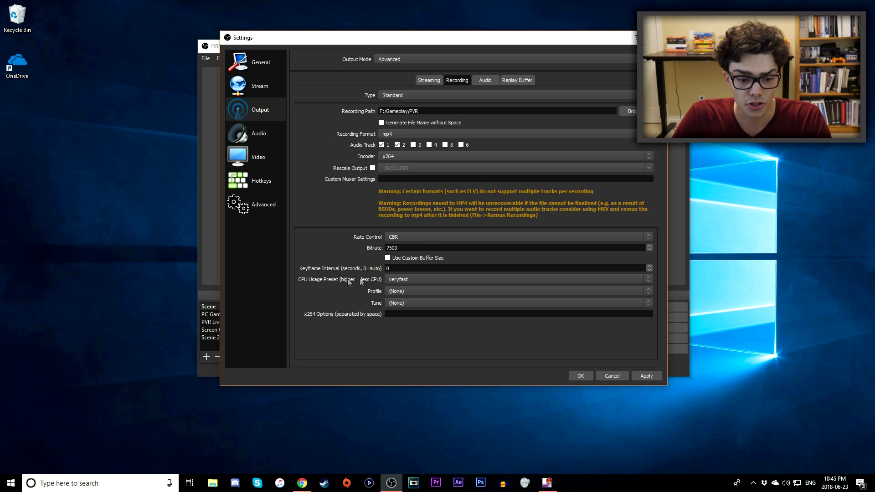
pyautogui.click(418, 279)
pyautogui.click(418, 279)
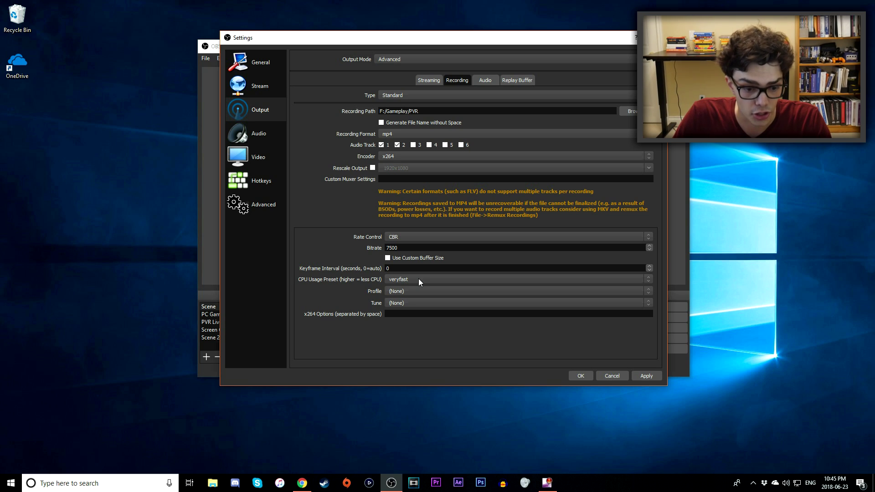
pyautogui.click(418, 278)
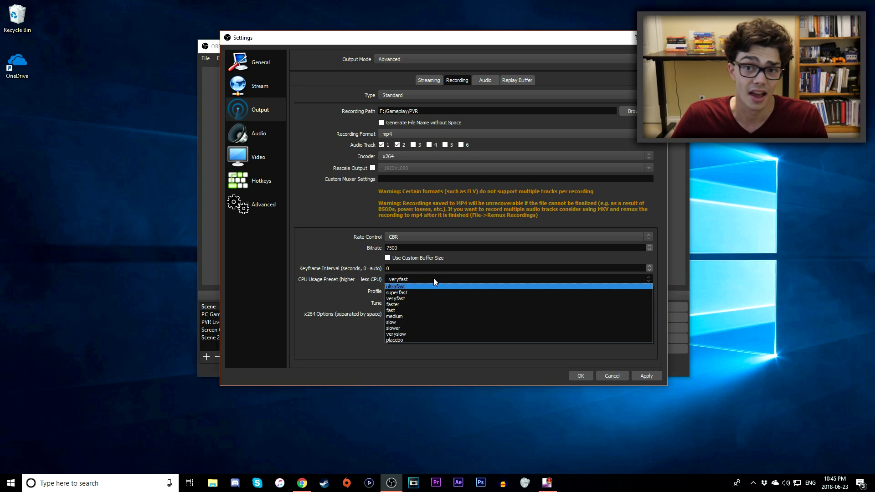
pyautogui.click(411, 298)
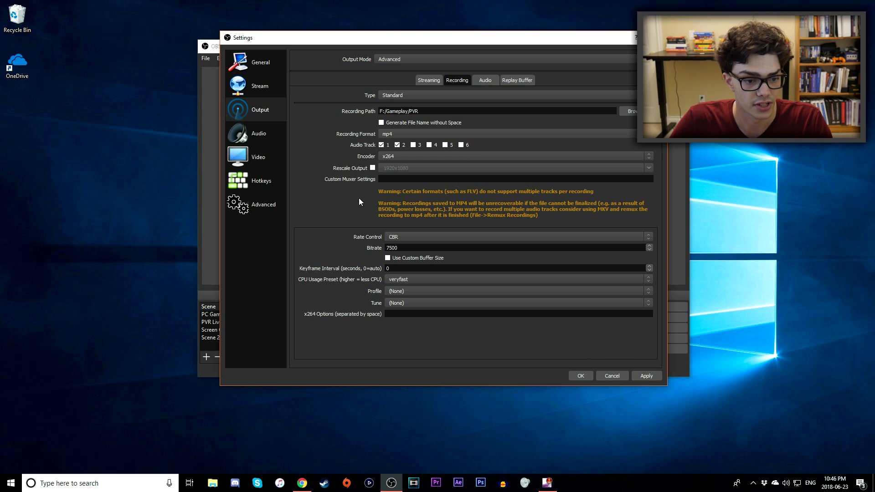
# Step: Review Audio settings, keeping 48khz sample rate, Mono channels and Default desktop audio device
pyautogui.click(269, 132)
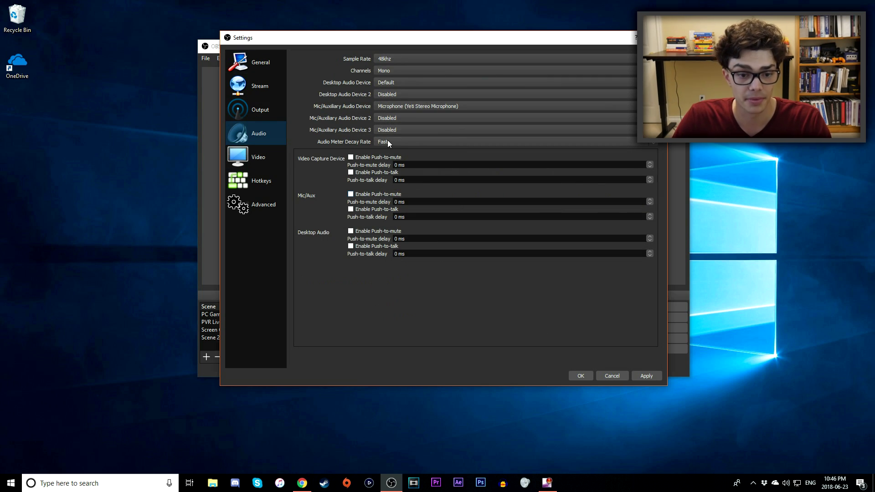
pyautogui.click(447, 59)
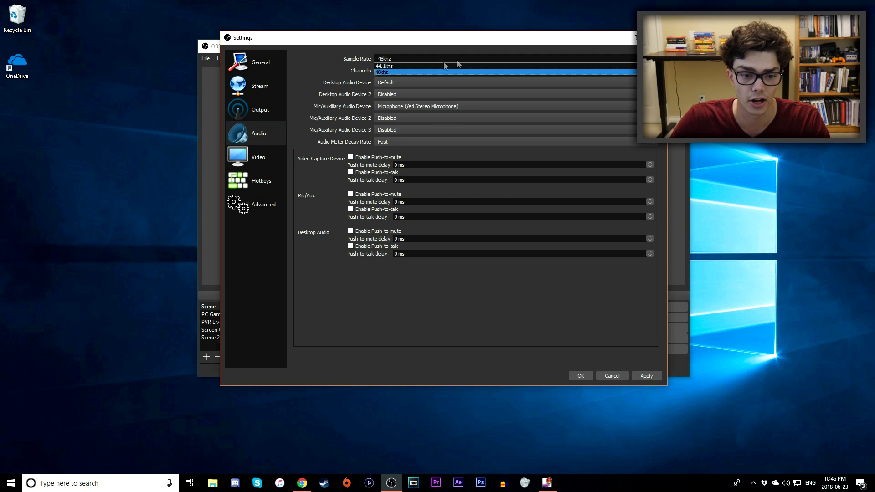
pyautogui.click(456, 60)
pyautogui.click(402, 69)
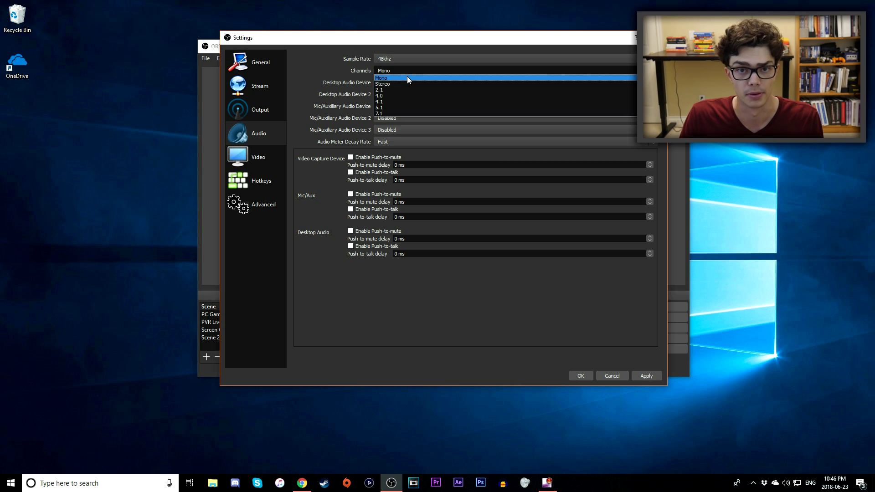
pyautogui.click(402, 77)
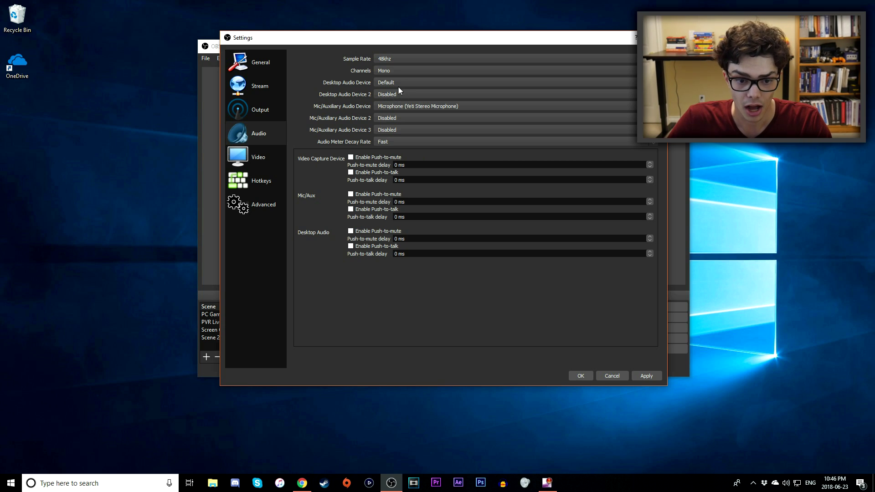
pyautogui.click(399, 85)
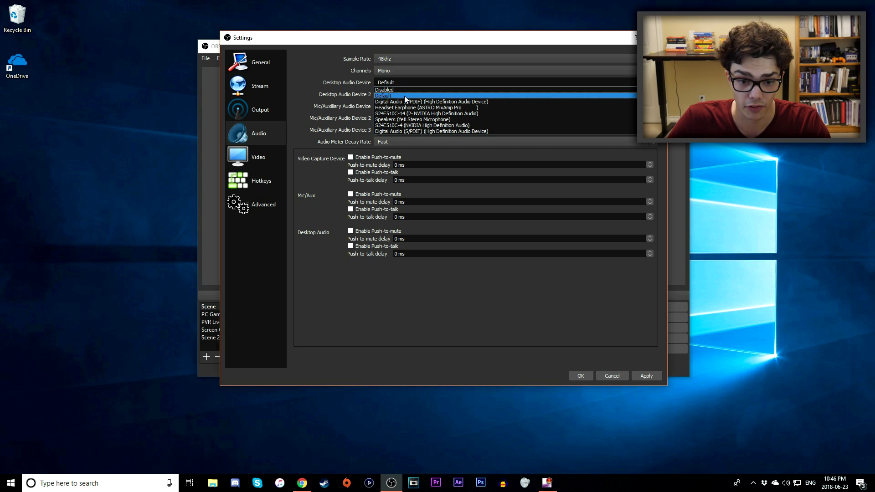
pyautogui.click(404, 96)
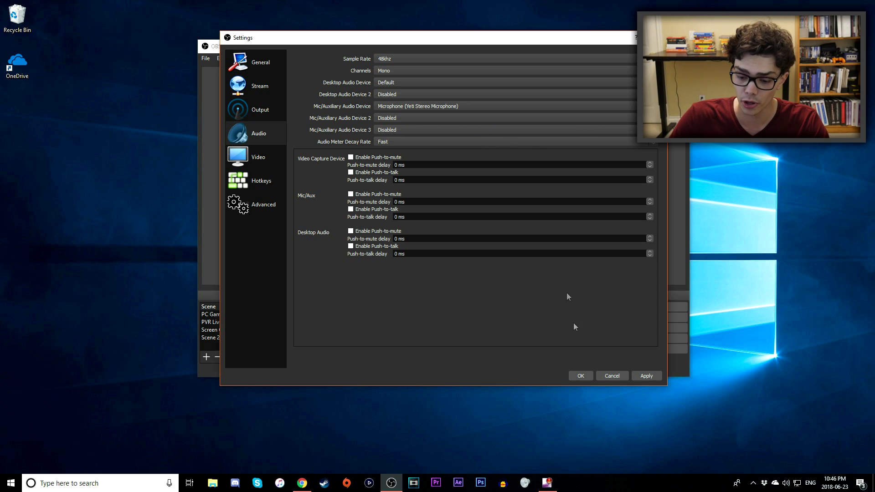
pyautogui.rightClick(787, 485)
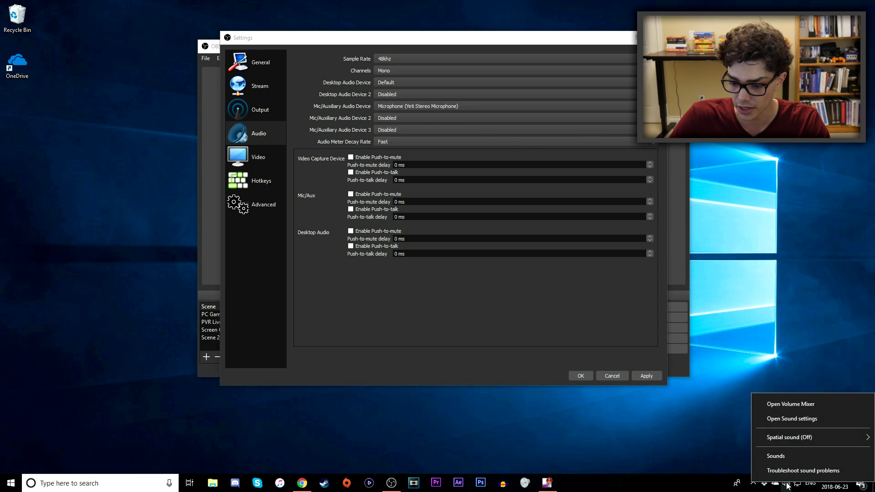
# Step: Open the Windows Sound settings from the tray volume icon
pyautogui.click(810, 406)
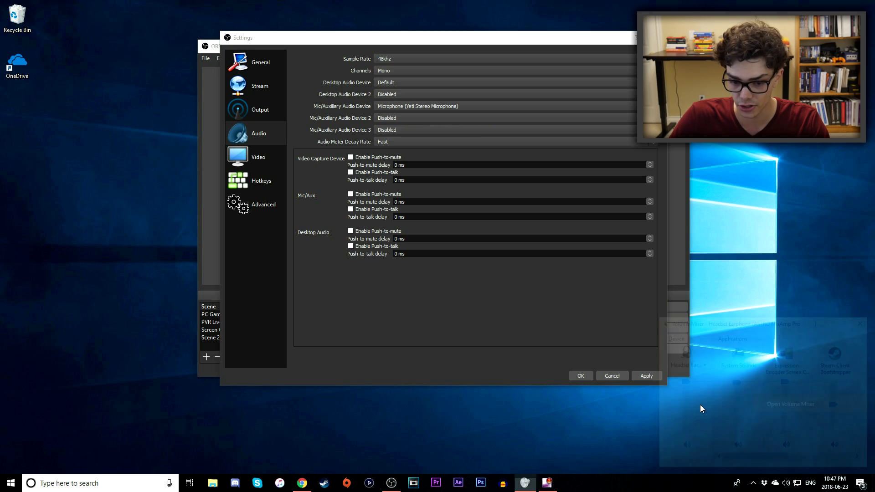
pyautogui.click(863, 321)
pyautogui.rightClick(786, 483)
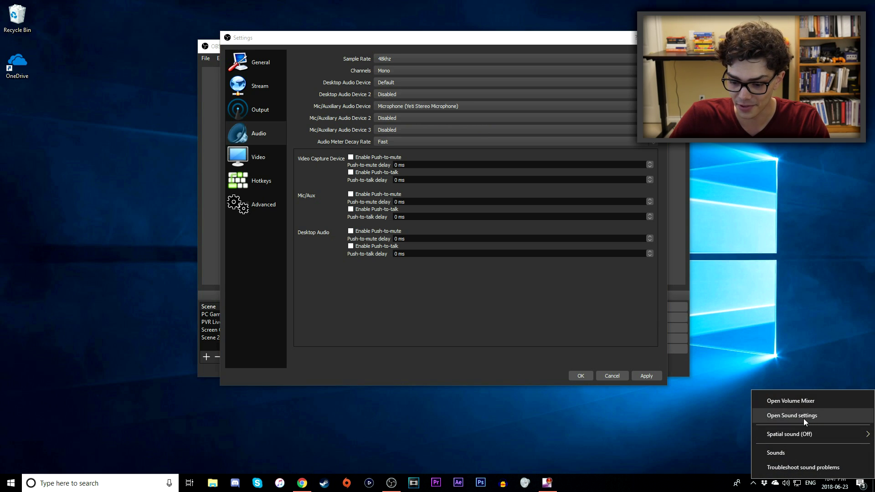
pyautogui.click(802, 418)
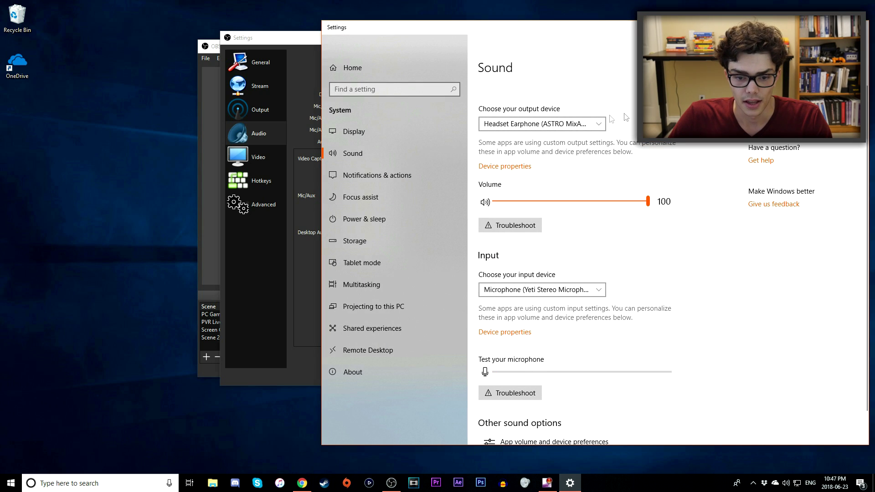
# Step: Confirm the ASTRO MixAmp headset as output and the Yeti Stereo Microphone as input
pyautogui.click(595, 124)
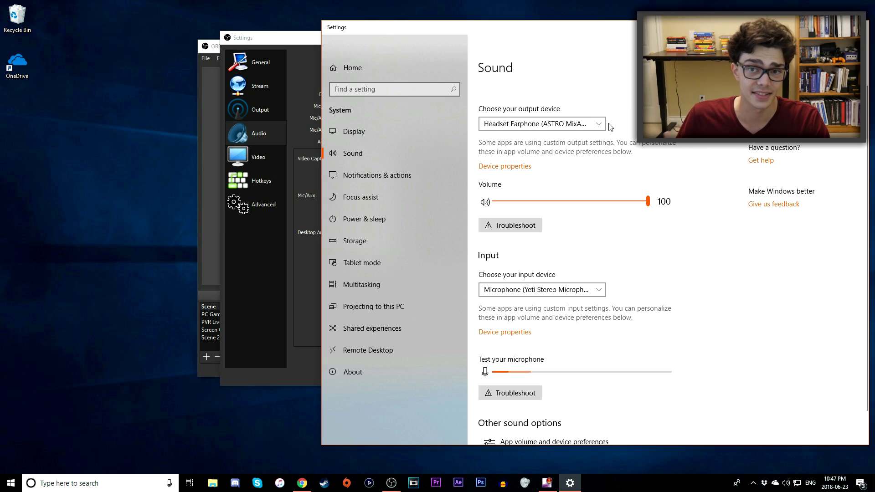
pyautogui.click(601, 124)
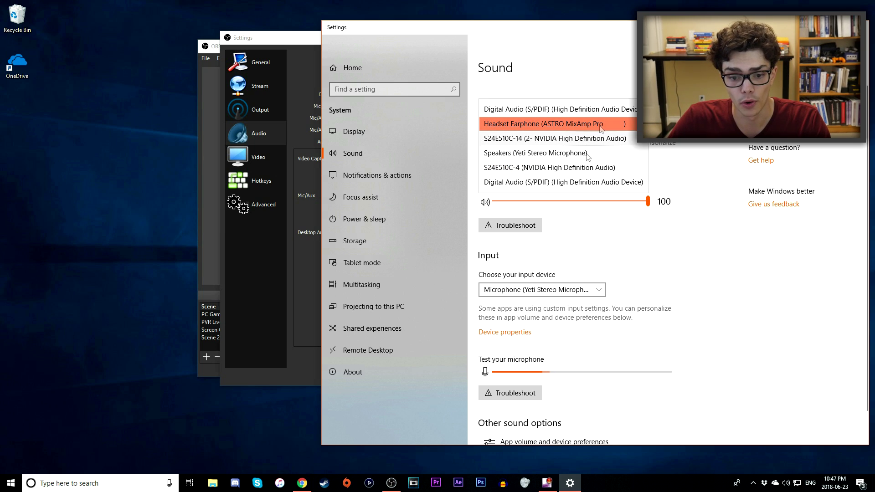
pyautogui.click(600, 123)
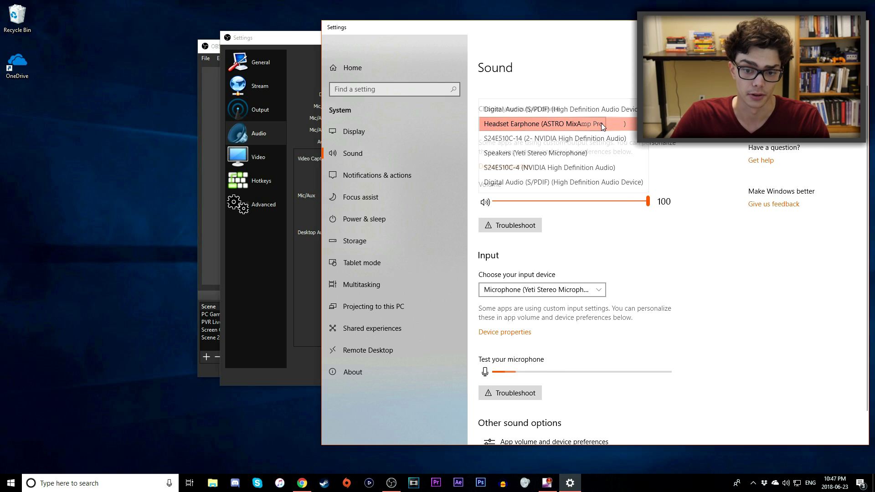
pyautogui.scroll(-1, 654, 280)
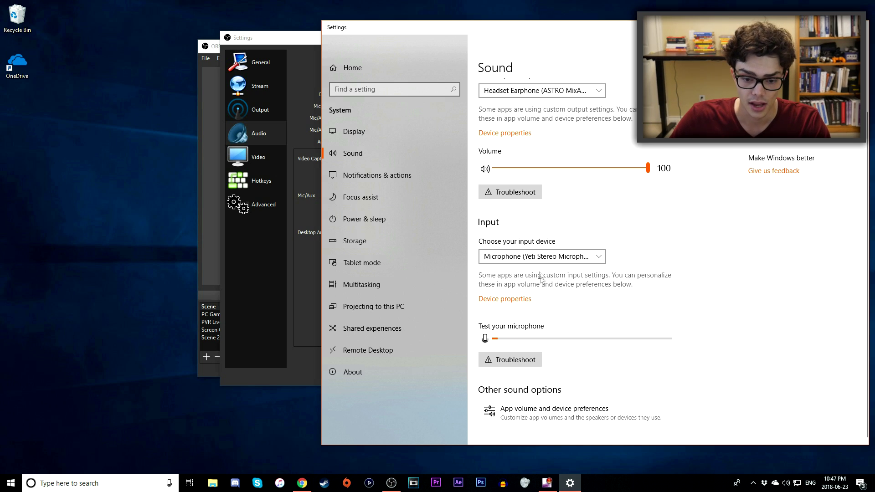
pyautogui.click(540, 259)
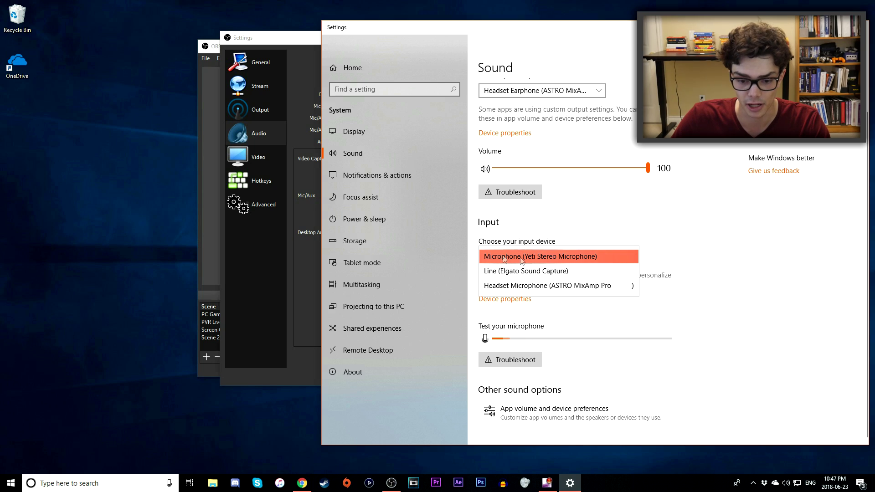
pyautogui.click(542, 256)
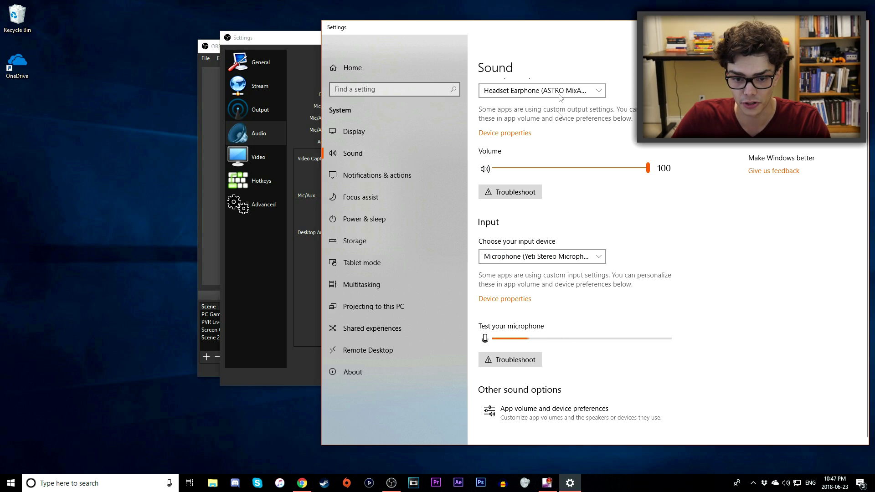
pyautogui.scroll(1, 578, 195)
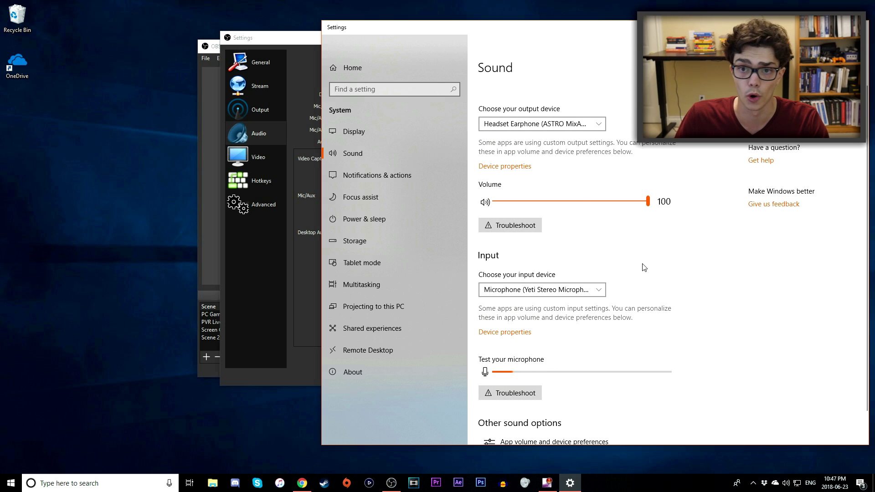
# Step: Close Windows Settings and set OBS desktop audio to Headset Earphone (ASTRO MixAmp Pro)
pyautogui.click(858, 27)
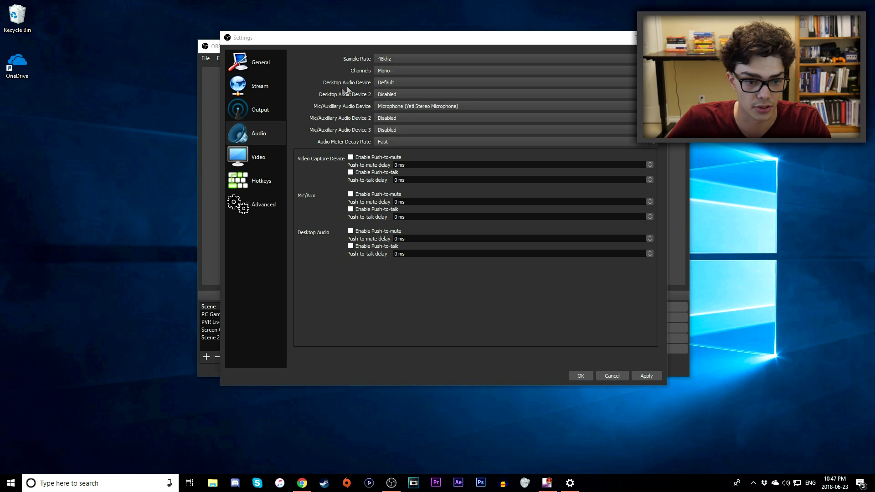
pyautogui.click(388, 84)
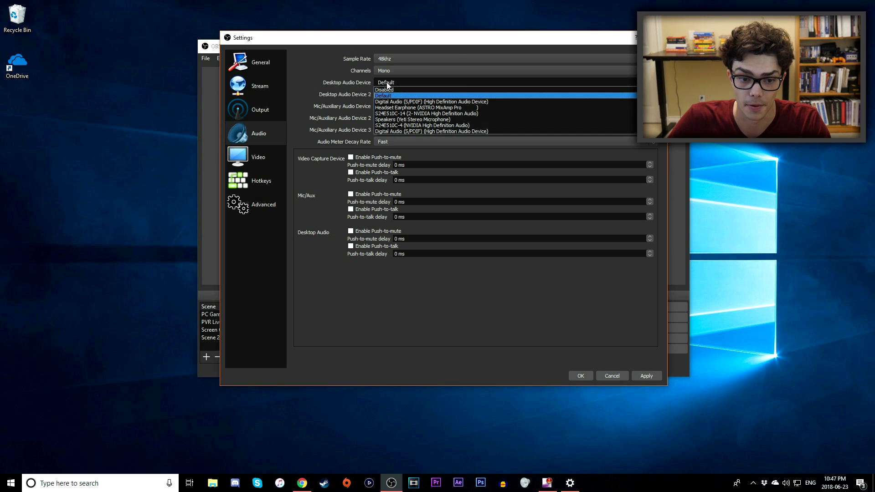
pyautogui.click(396, 108)
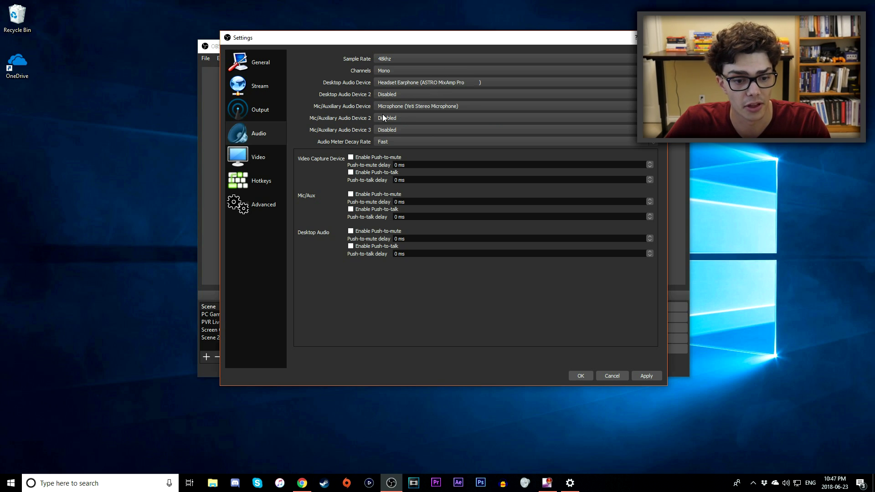
# Step: Keep the Yeti microphone as mic device and check the 1920x1080, 30 FPS Video settings
pyautogui.click(402, 108)
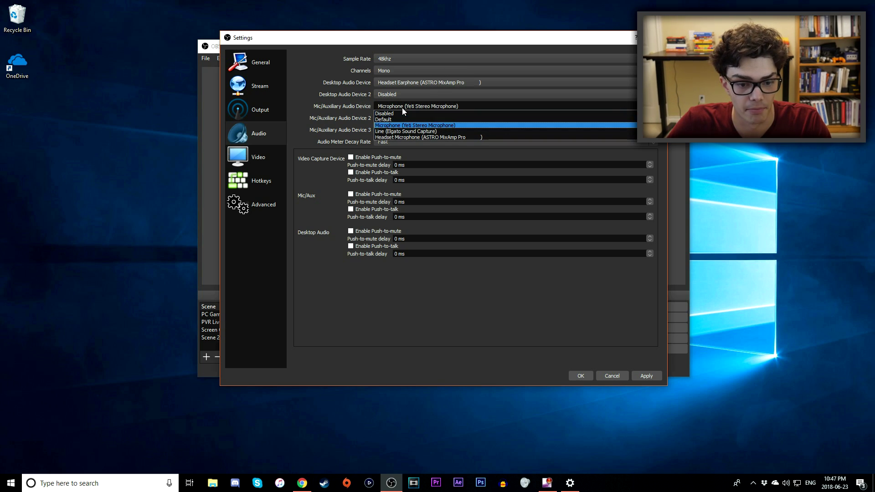
pyautogui.click(418, 127)
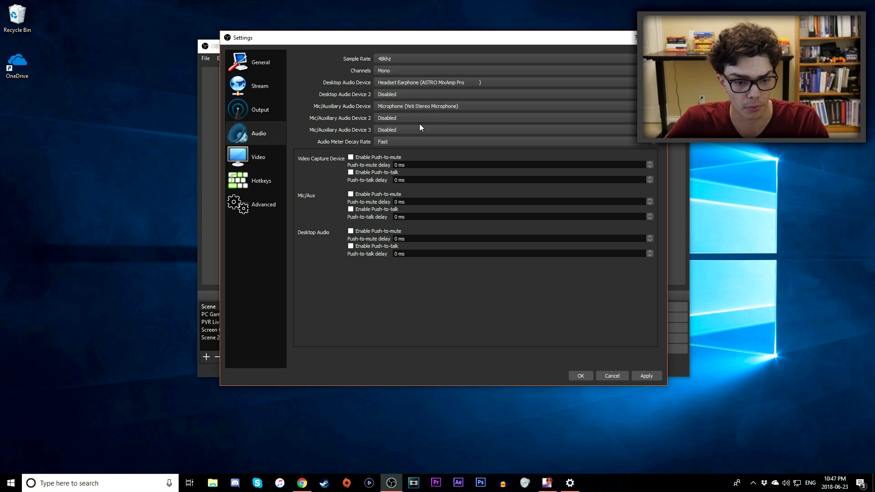
pyautogui.click(260, 157)
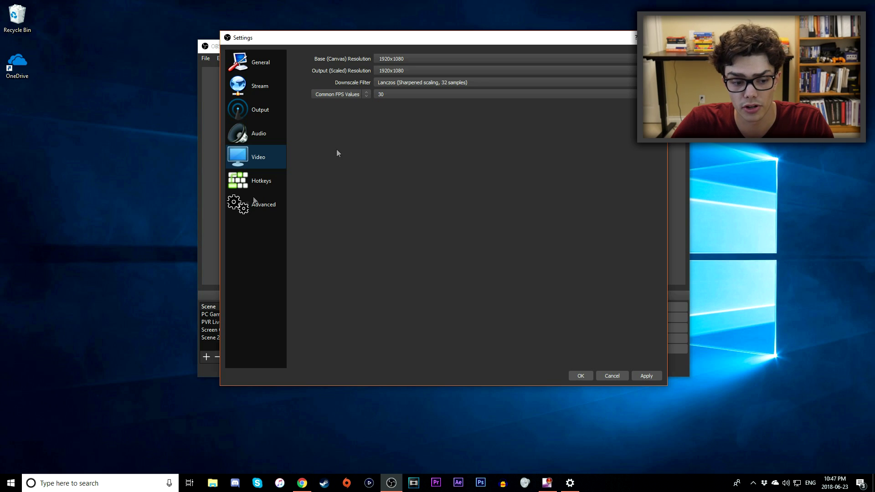
pyautogui.rightClick(131, 230)
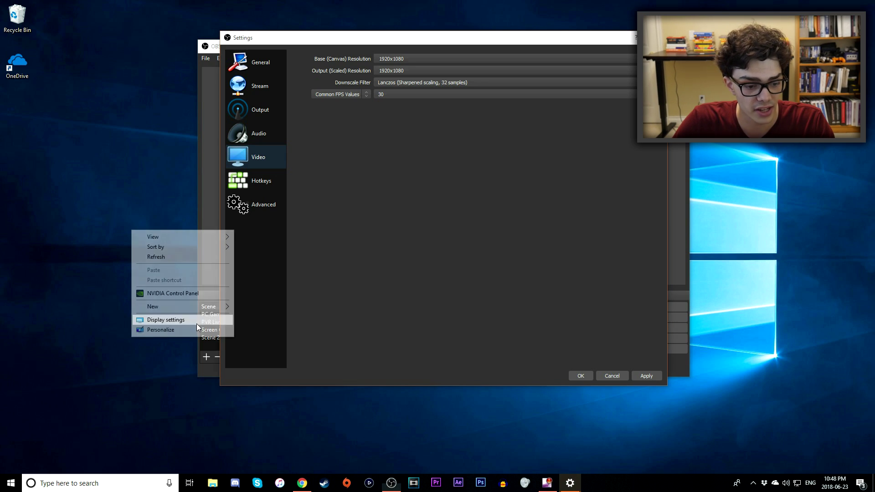
# Step: Check the Windows Display settings show 1920 × 1080 resolution, then minimize that window
pyautogui.click(343, 246)
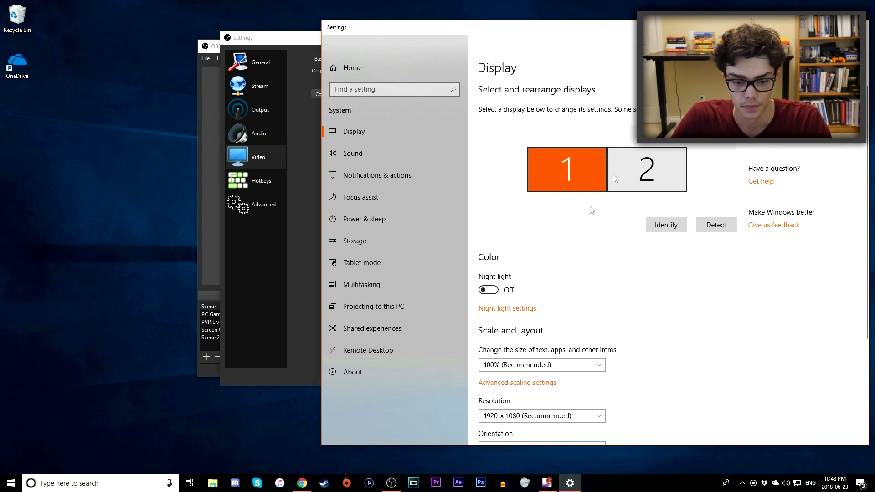
pyautogui.moveTo(540, 37); pyautogui.dragTo(354, 43)
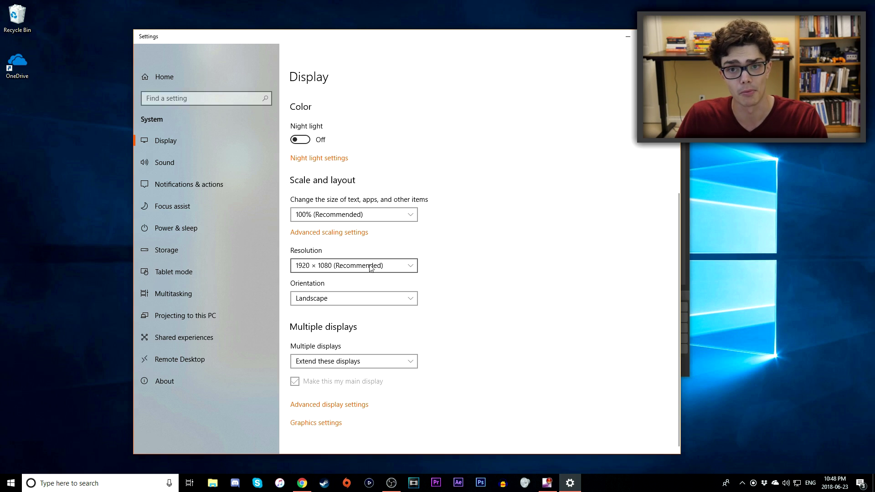
pyautogui.click(633, 39)
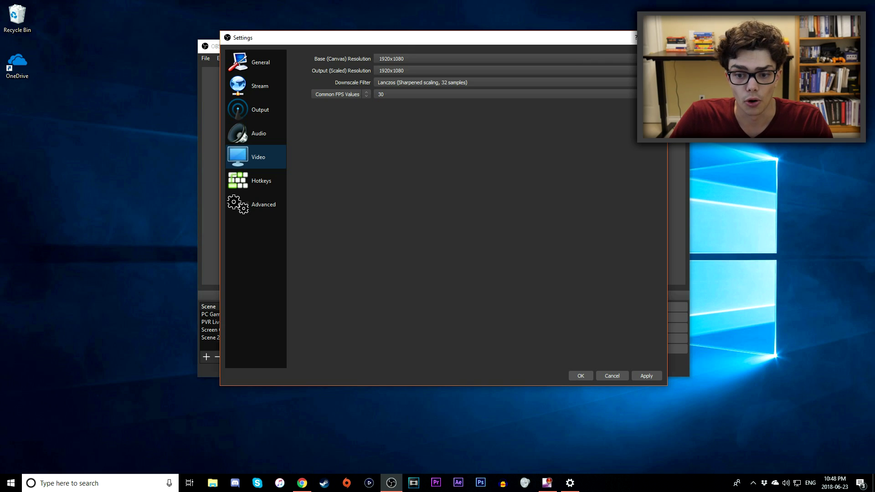
pyautogui.click(656, 59)
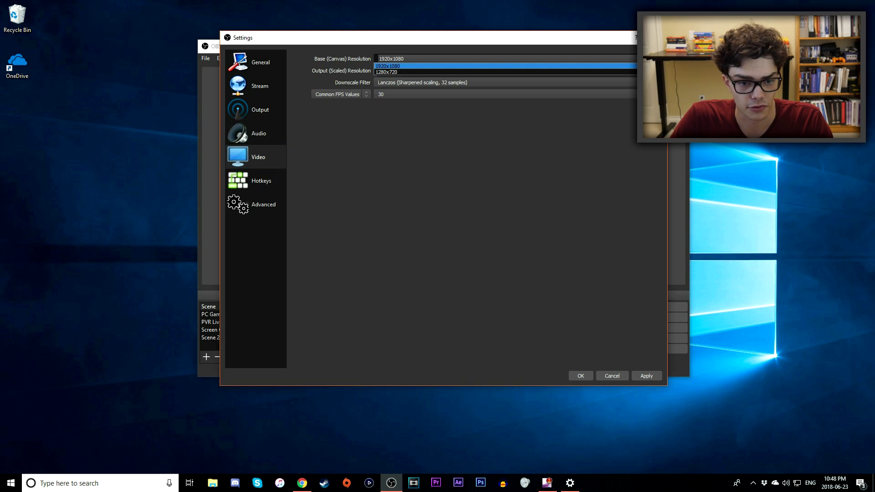
pyautogui.click(410, 66)
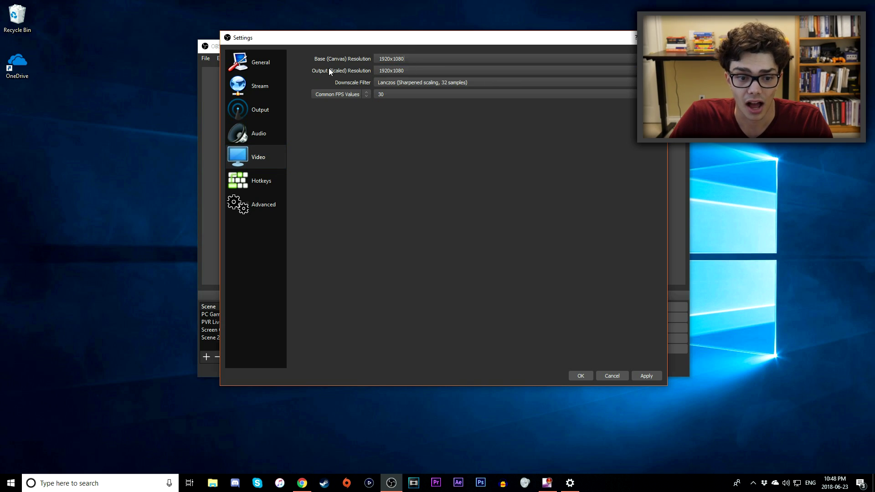
pyautogui.click(656, 70)
pyautogui.click(647, 78)
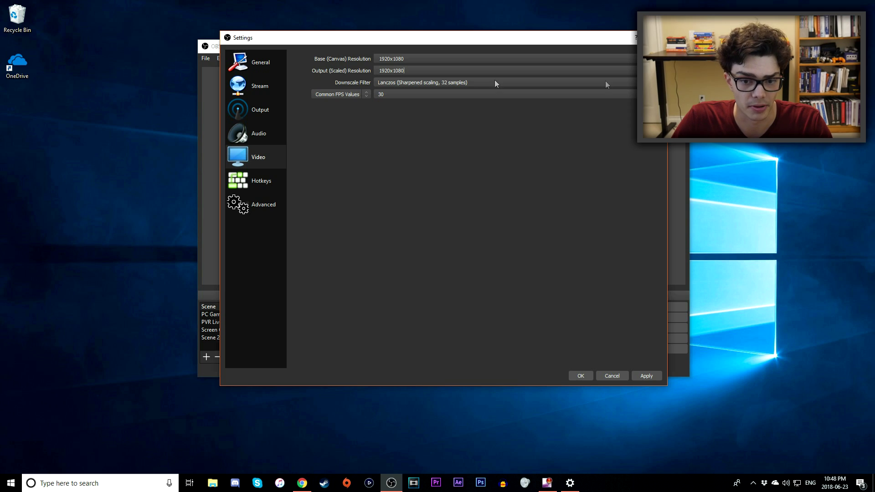
pyautogui.click(658, 58)
pyautogui.click(611, 69)
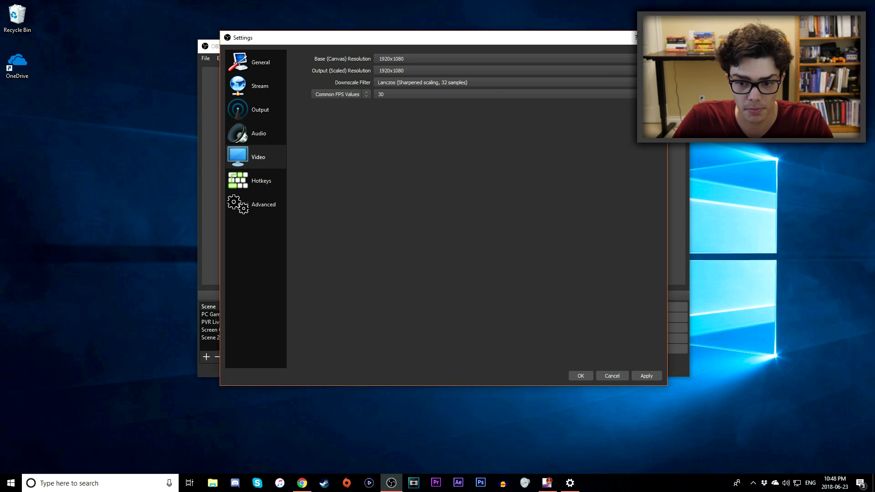
pyautogui.click(659, 58)
pyautogui.click(658, 68)
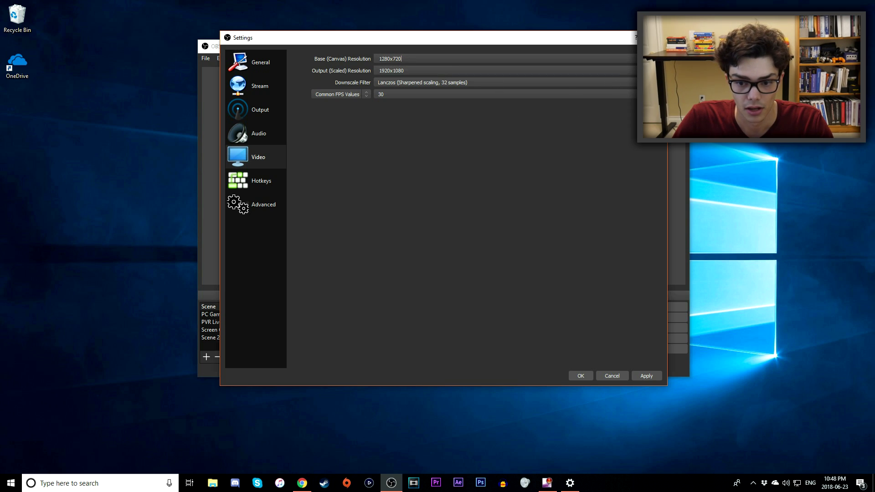
pyautogui.click(658, 71)
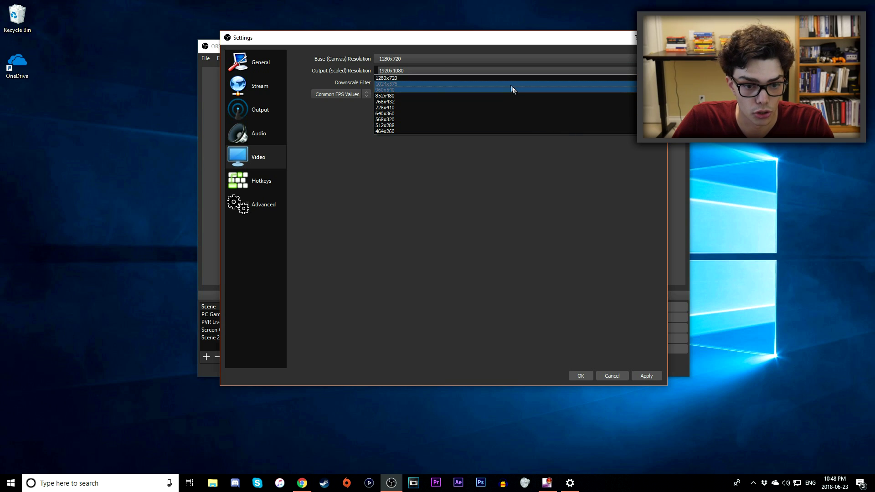
pyautogui.click(492, 78)
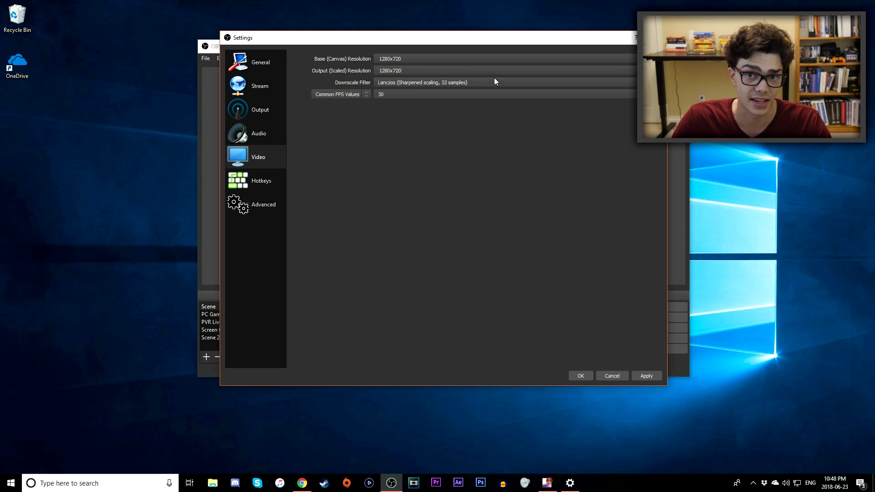
pyautogui.click(658, 70)
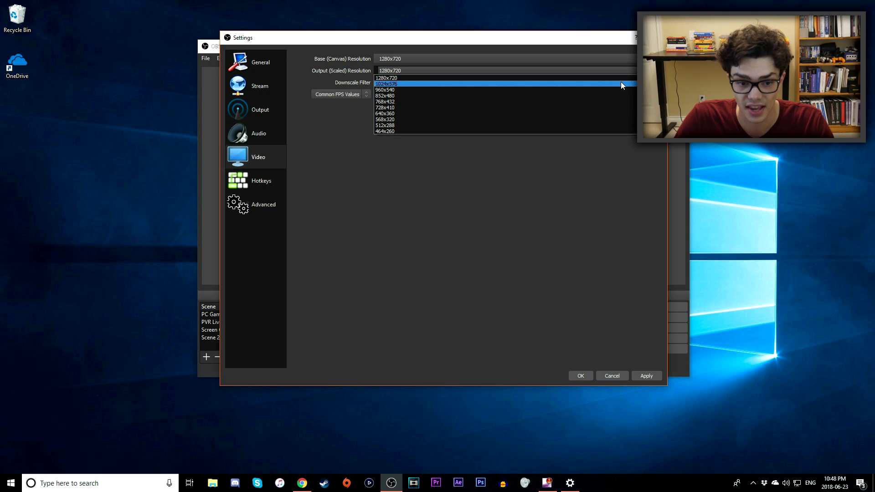
pyautogui.click(633, 70)
pyautogui.scroll(1, 634, 59)
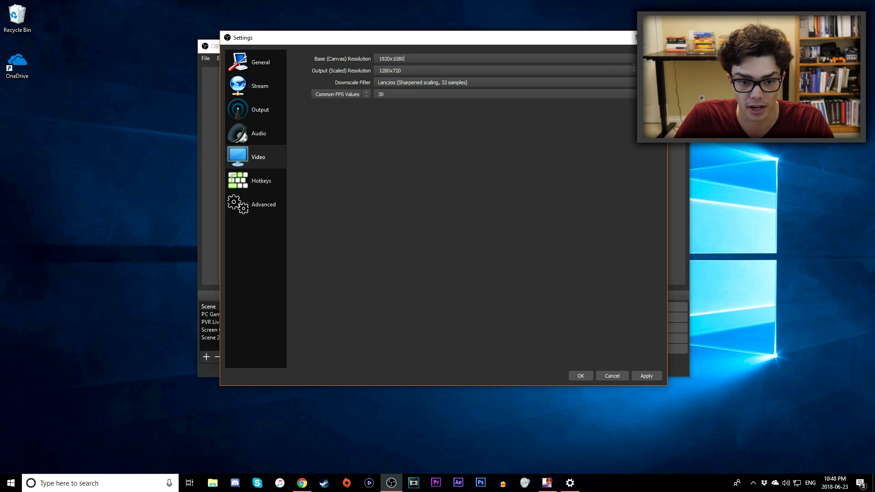
pyautogui.click(659, 71)
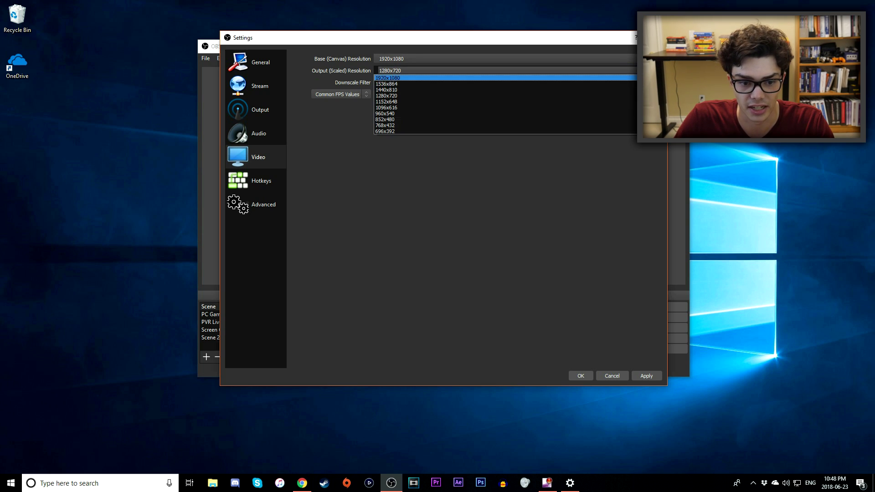
pyautogui.click(614, 77)
pyautogui.click(444, 81)
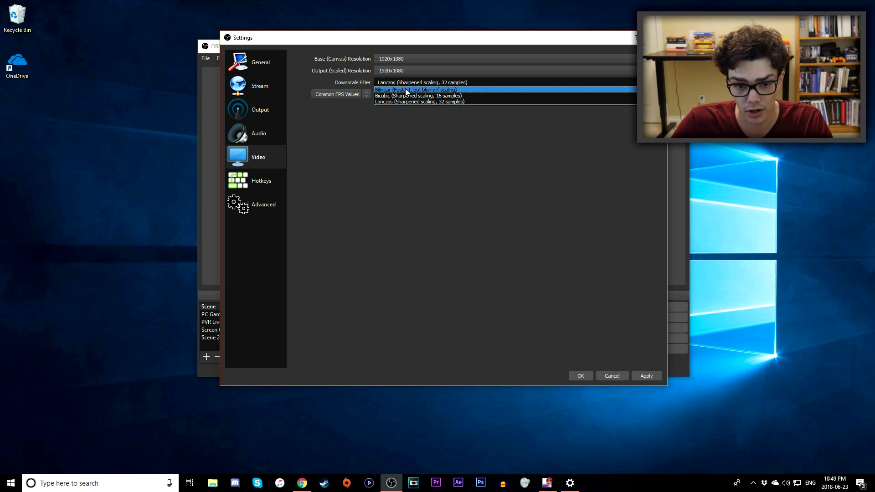
# Step: Keep Lanczos as the downscale filter and try 60 as the common FPS value
pyautogui.click(445, 101)
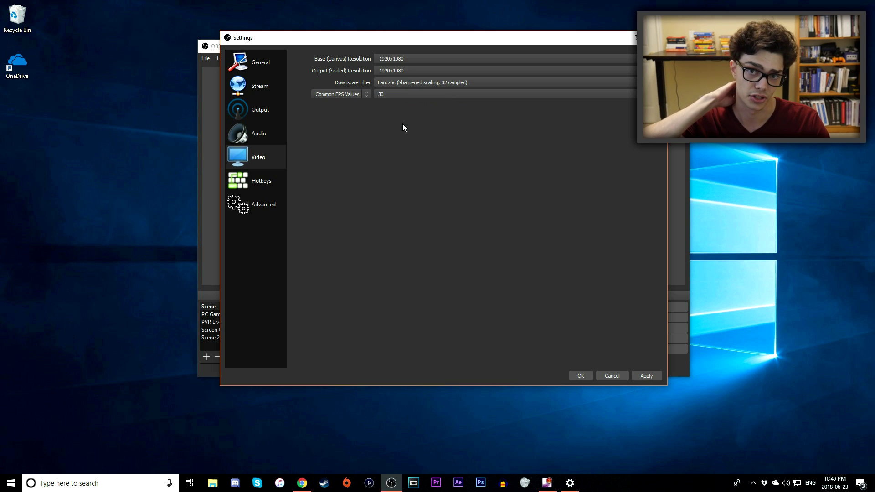
pyautogui.click(352, 94)
pyautogui.click(353, 94)
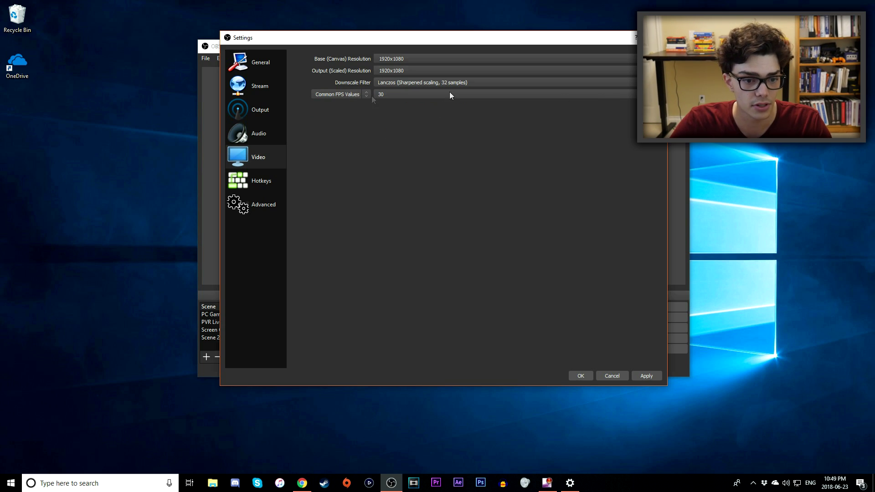
pyautogui.click(601, 96)
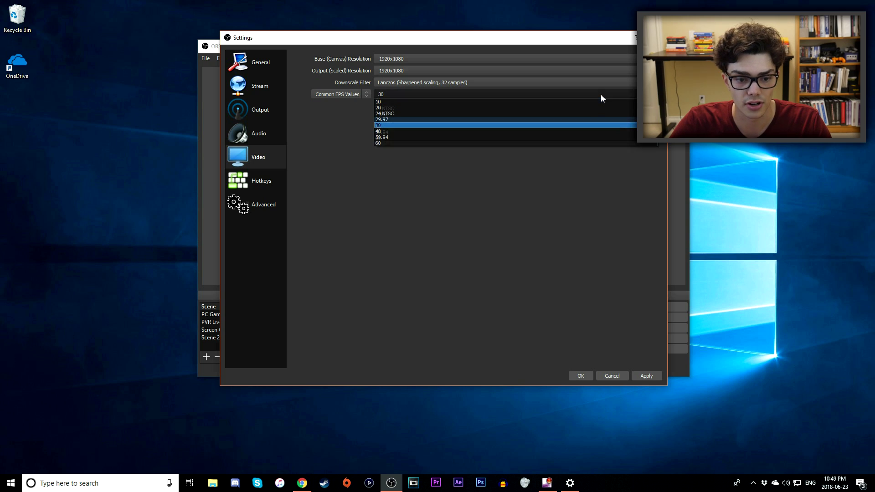
pyautogui.click(403, 143)
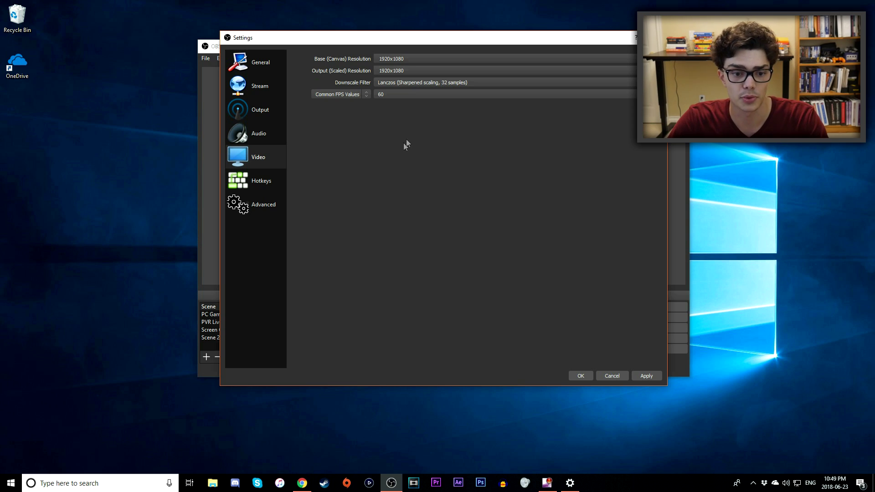
# Step: Set the common FPS value back to 30 and bring up the Hotkeys settings page
pyautogui.click(511, 94)
pyautogui.click(464, 120)
pyautogui.click(455, 95)
pyautogui.click(433, 125)
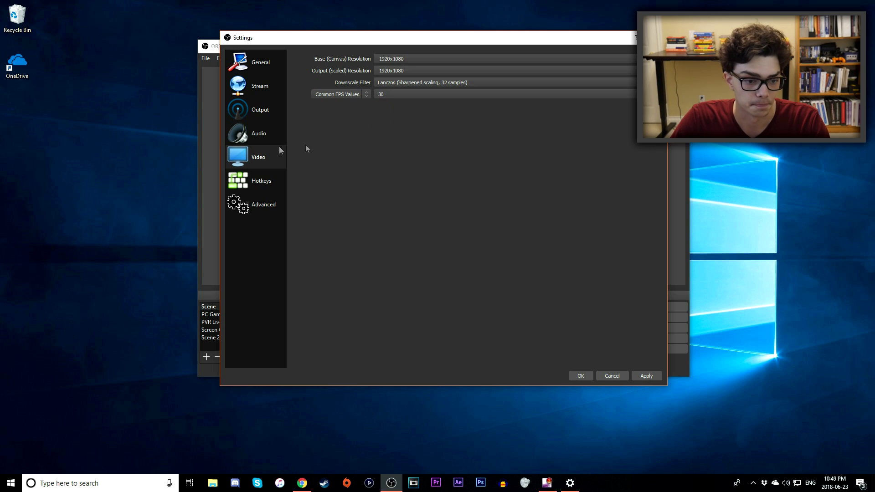
pyautogui.click(269, 182)
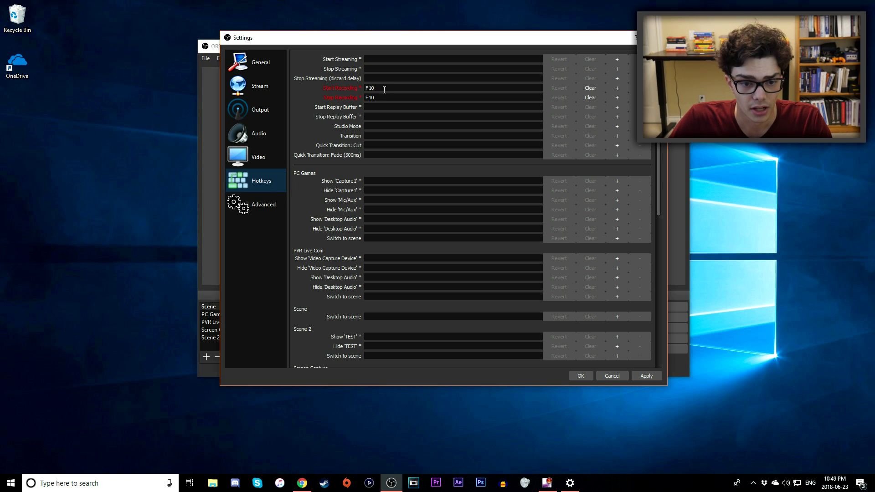
# Step: Try another key for the Start Recording hotkey, restore F10, then go to Advanced settings
pyautogui.press('BackSpace')
pyautogui.press('l')
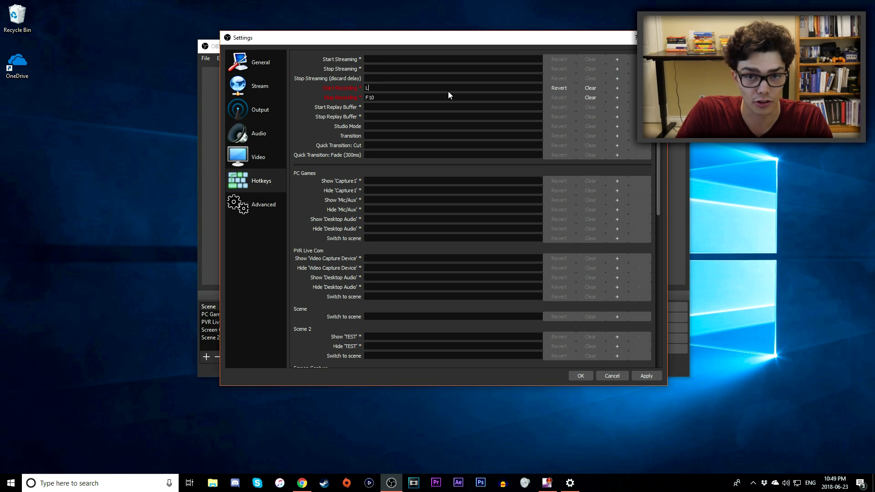
pyautogui.press('F10')
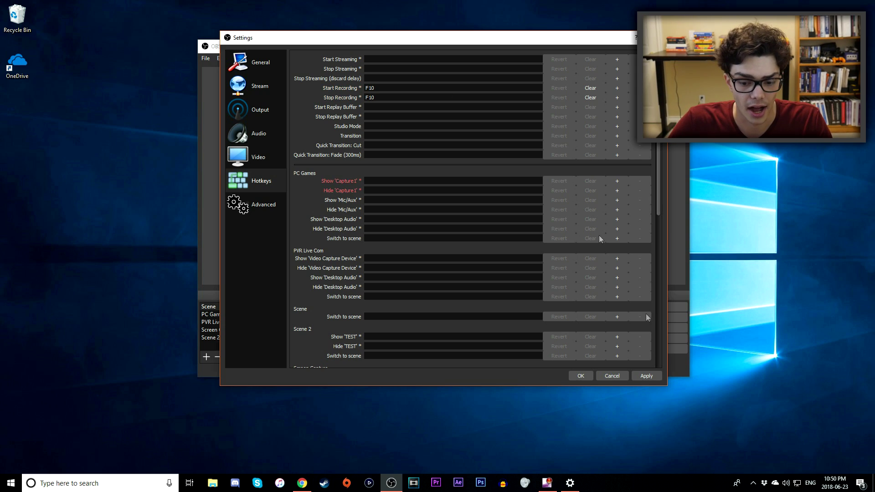
pyautogui.click(255, 210)
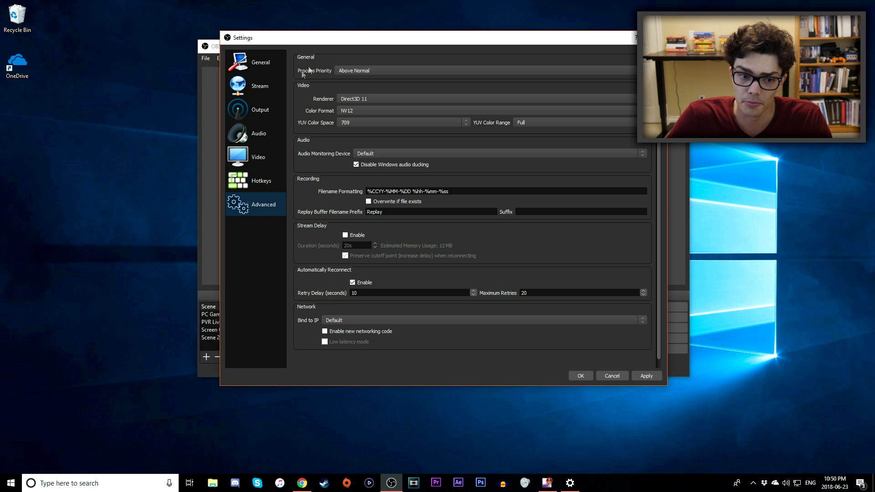
# Step: Keep Process Priority Above Normal, YUV color space 709 and range Full, then apply and close Settings
pyautogui.click(355, 70)
pyautogui.click(358, 86)
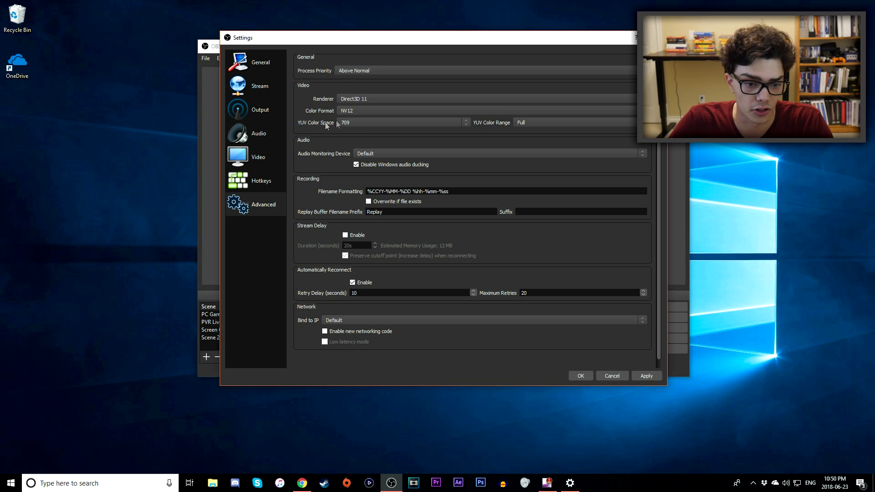
pyautogui.click(369, 124)
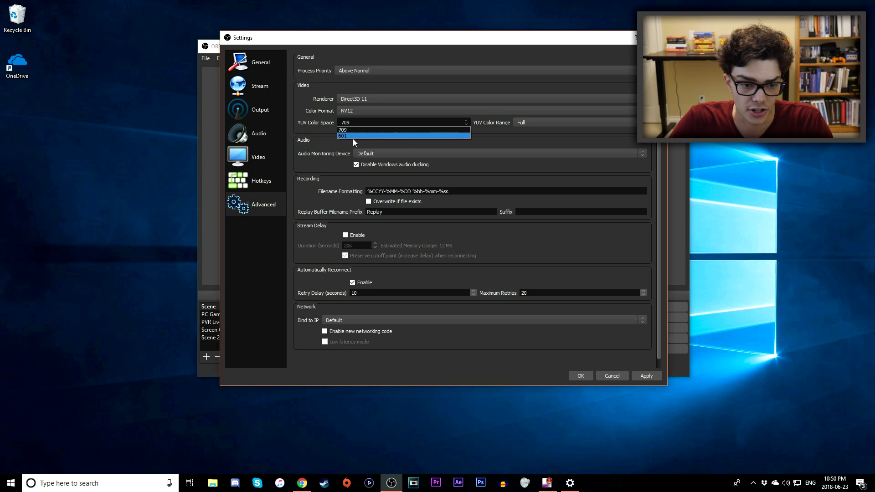
pyautogui.click(354, 130)
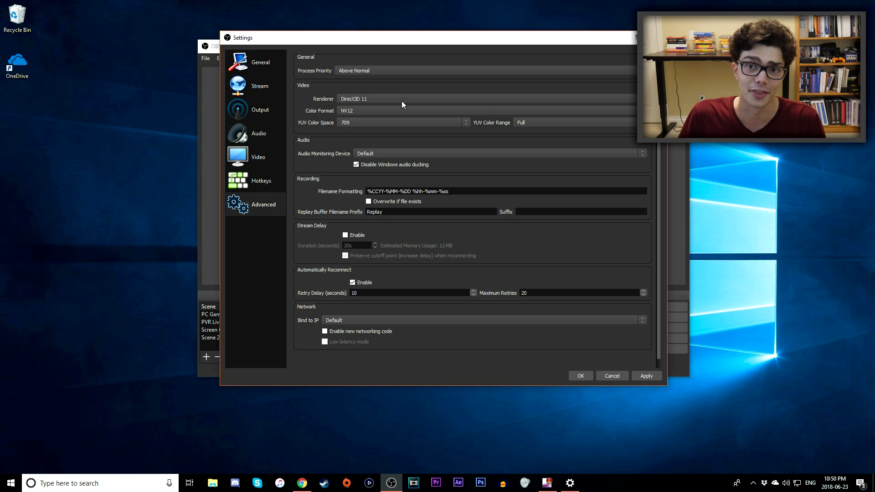
pyautogui.click(534, 121)
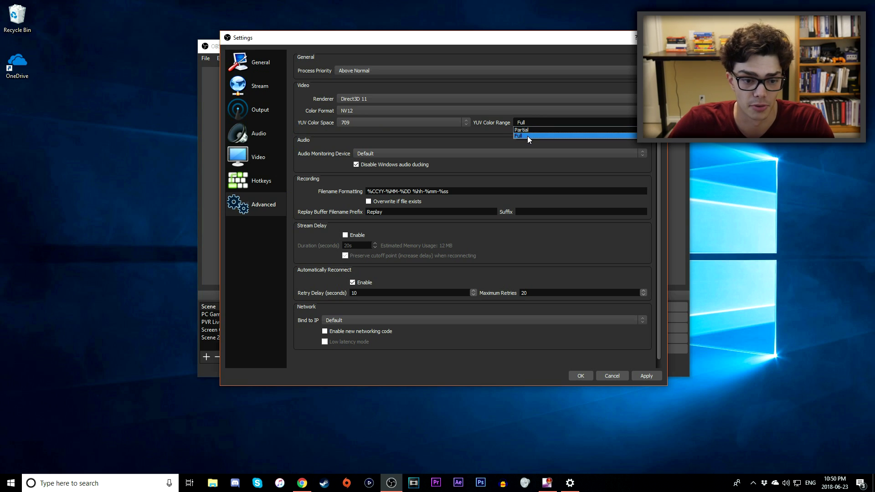
pyautogui.click(526, 136)
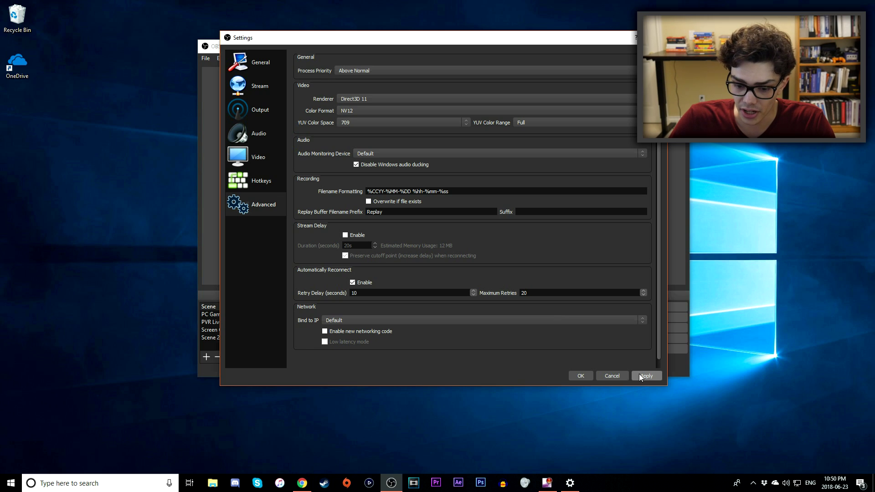
pyautogui.click(581, 375)
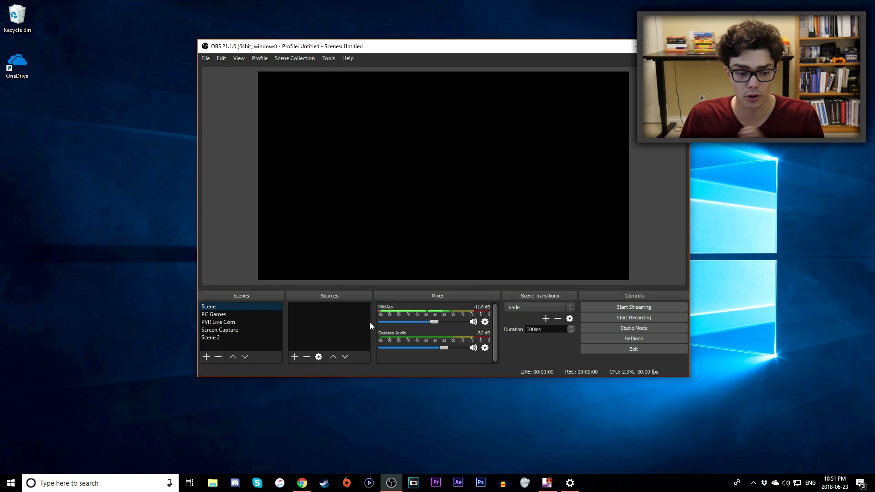
# Step: Add a new scene named TEST SCENE 1
pyautogui.click(207, 360)
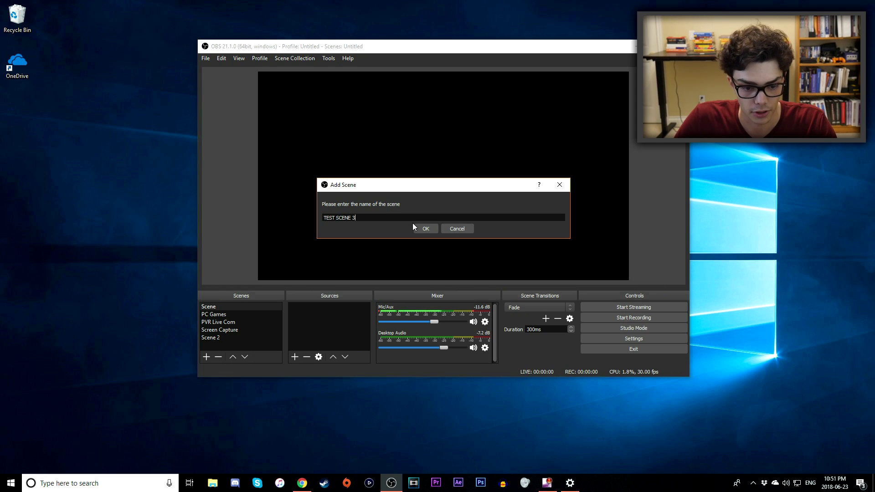
pyautogui.click(429, 228)
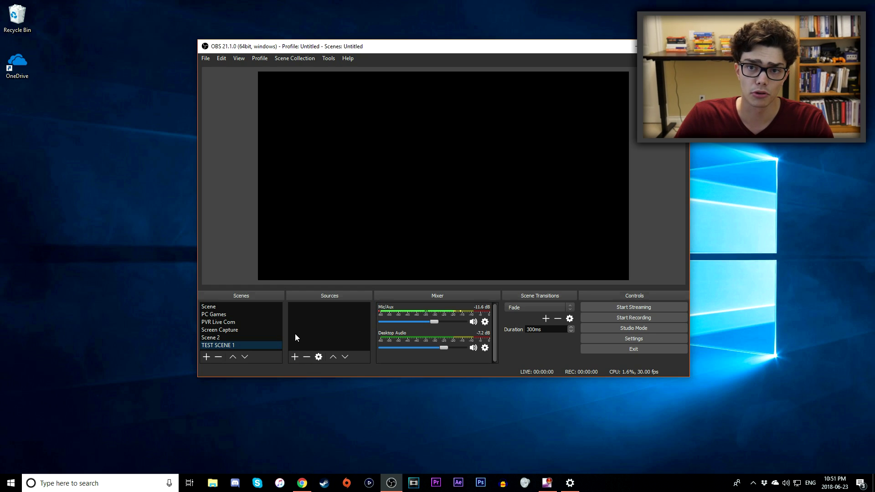
# Step: Launch Minecraft by searching 'minecraf' in Windows search, then return to the OBS window
pyautogui.click(121, 487)
pyautogui.write('minecraf')
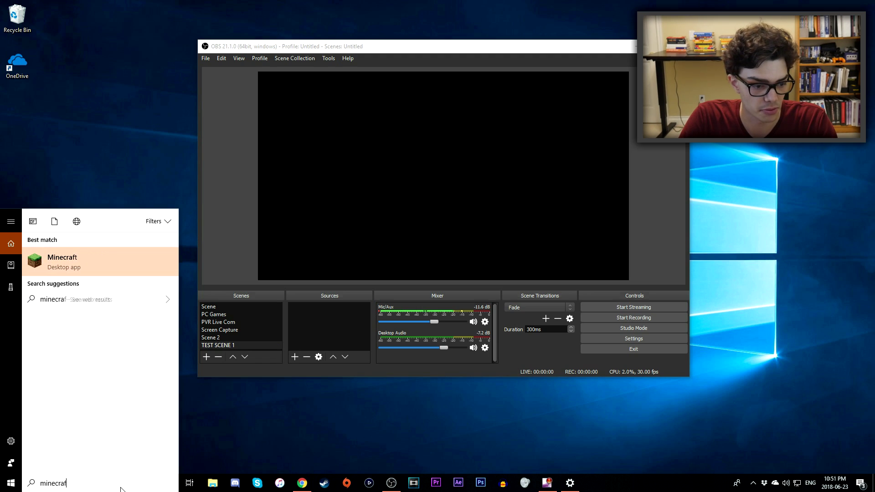
pyautogui.press('Return')
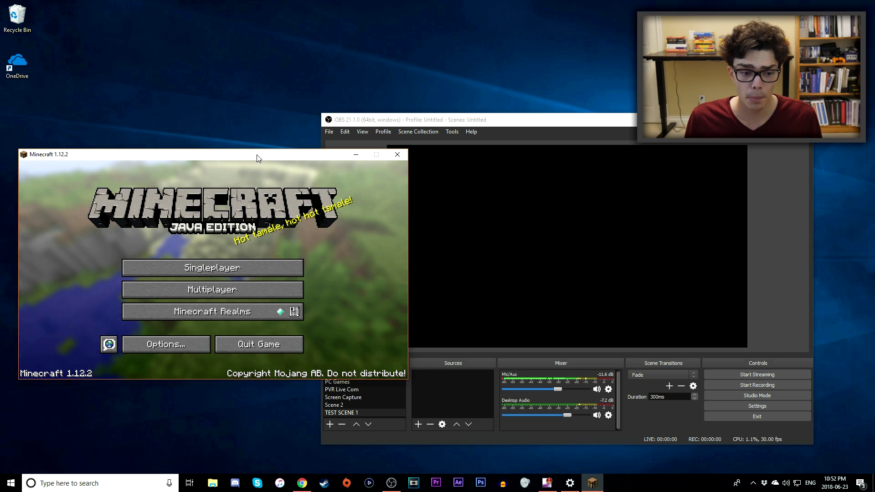
pyautogui.click(497, 144)
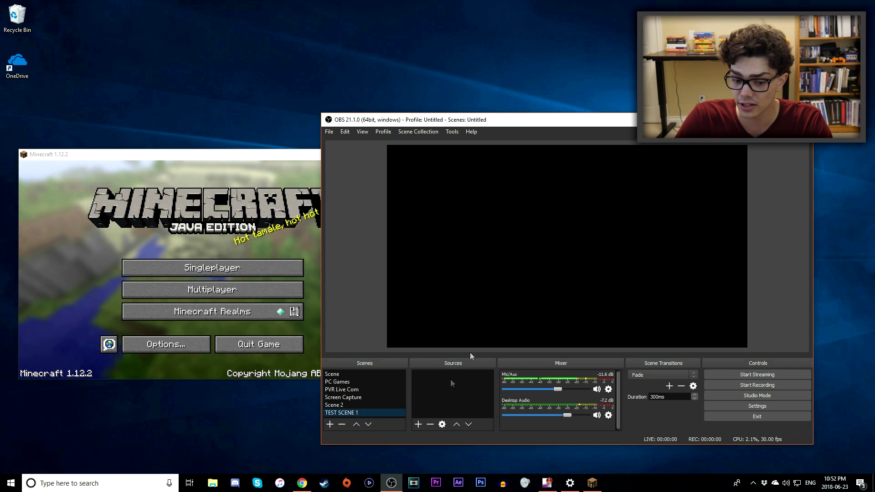
# Step: Add a 'Minecraft' Game Capture source capturing the specific window [javaw.exe]: Minecraft 1.12.2
pyautogui.click(419, 427)
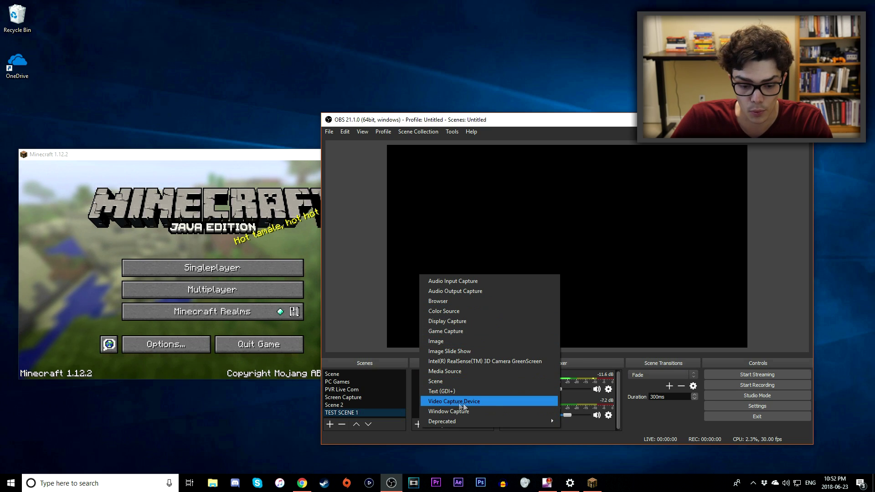
pyautogui.click(465, 333)
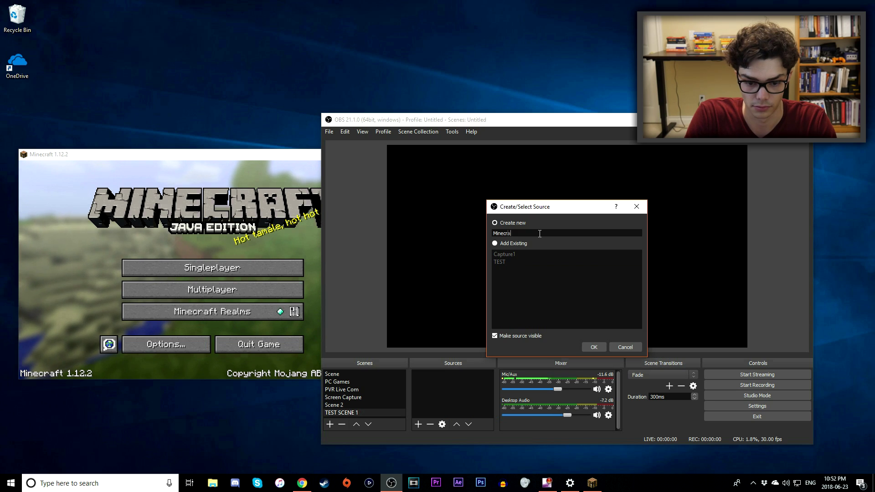
pyautogui.click(594, 347)
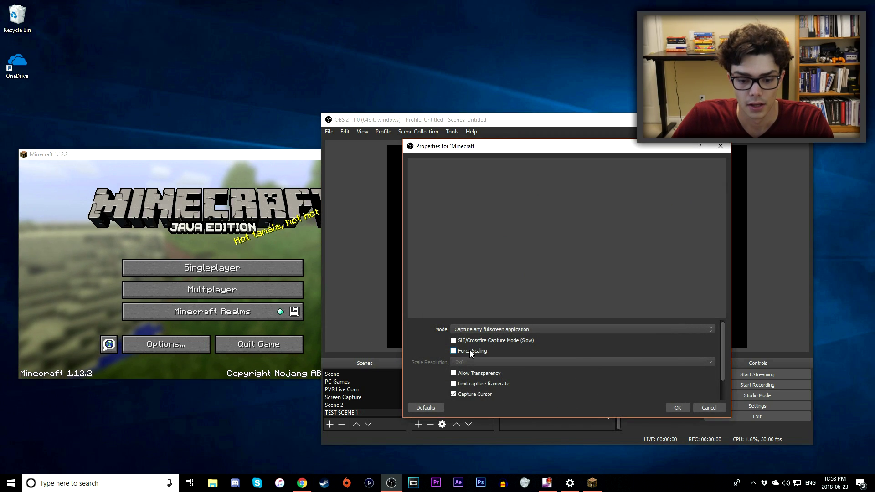
pyautogui.click(482, 330)
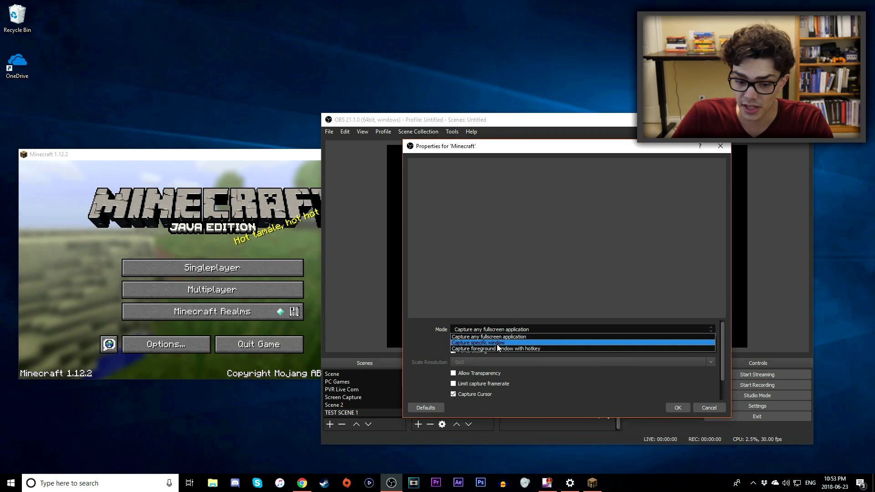
pyautogui.click(483, 340)
pyautogui.click(529, 318)
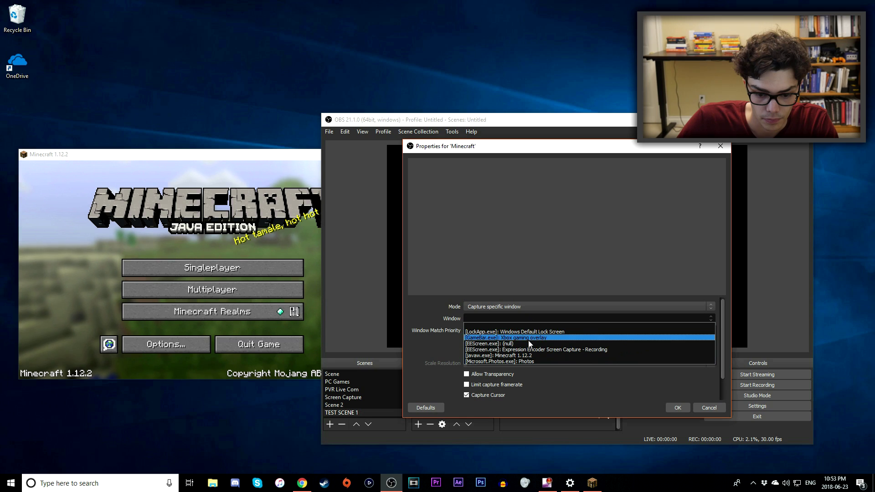
pyautogui.click(524, 356)
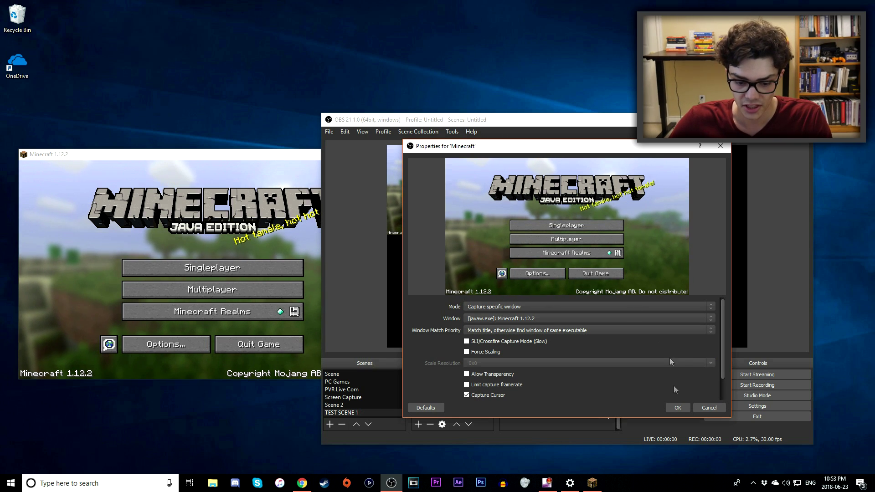
pyautogui.click(674, 407)
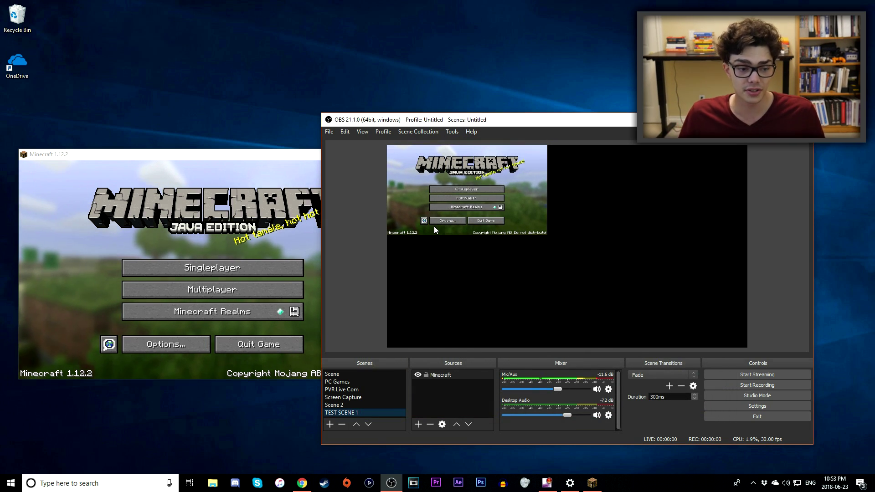
# Step: Switch back and forth between the Minecraft and OBS windows, ending with OBS focused
pyautogui.click(293, 165)
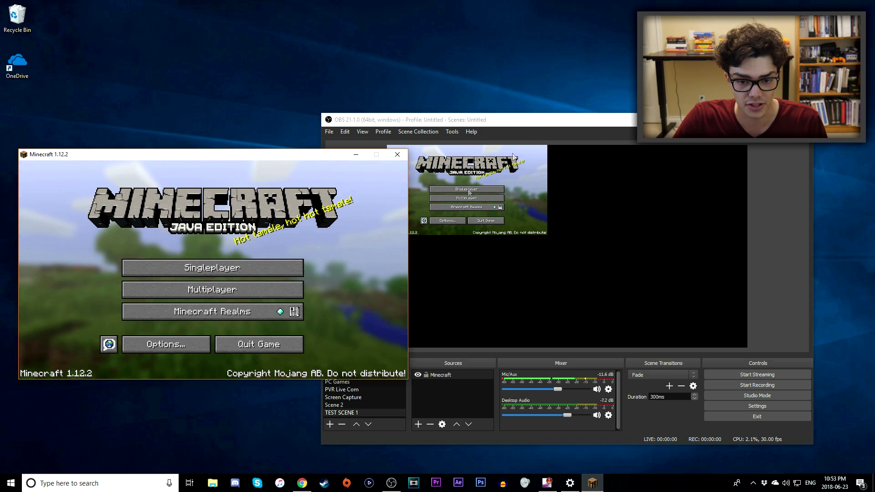
pyautogui.click(540, 191)
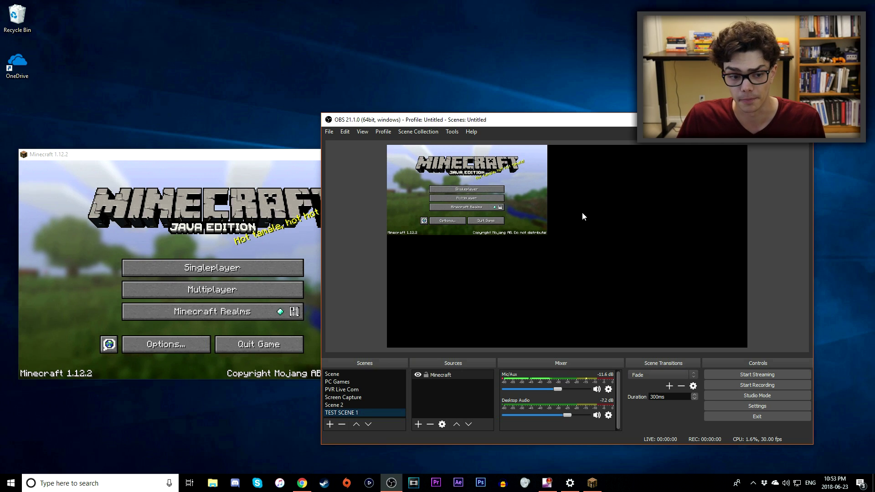
pyautogui.click(113, 223)
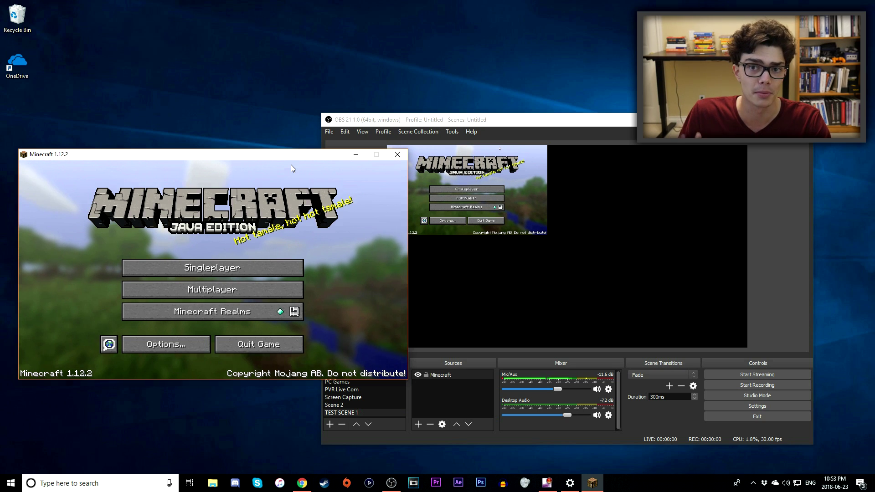
pyautogui.click(369, 147)
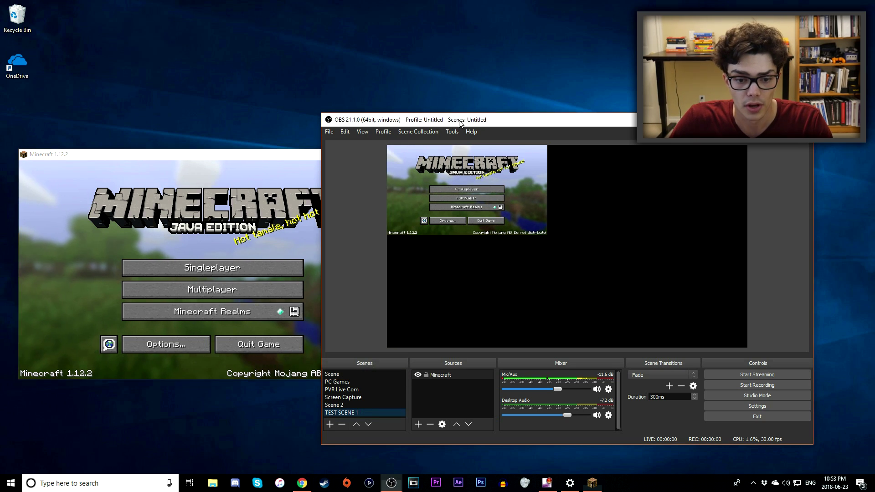
pyautogui.click(265, 160)
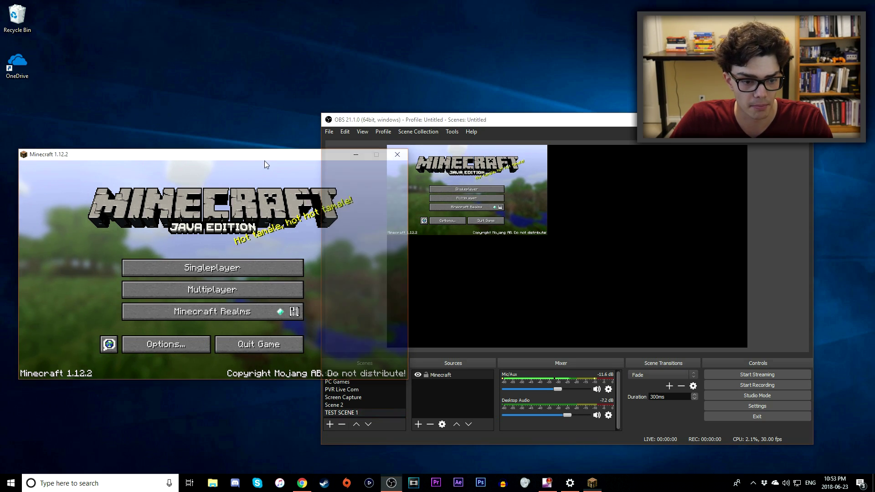
pyautogui.click(484, 193)
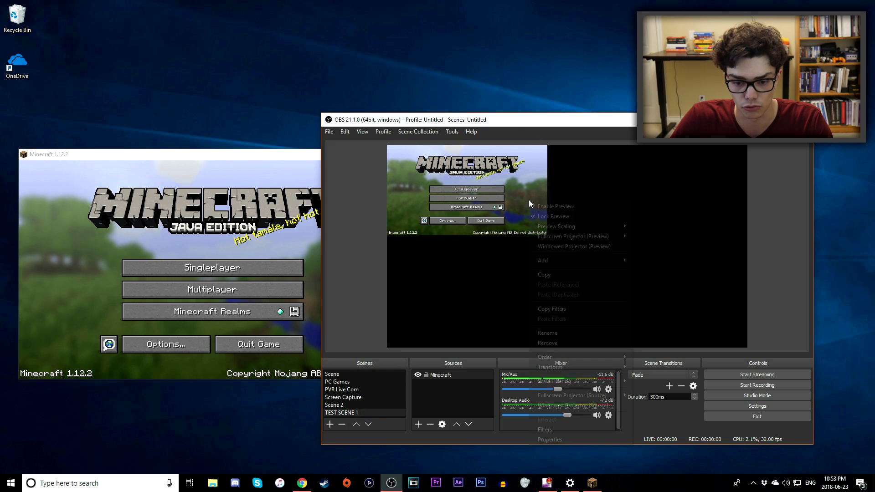
# Step: Unlock the preview, stretch the Minecraft capture to fill the canvas, and lock the source
pyautogui.rightClick(528, 200)
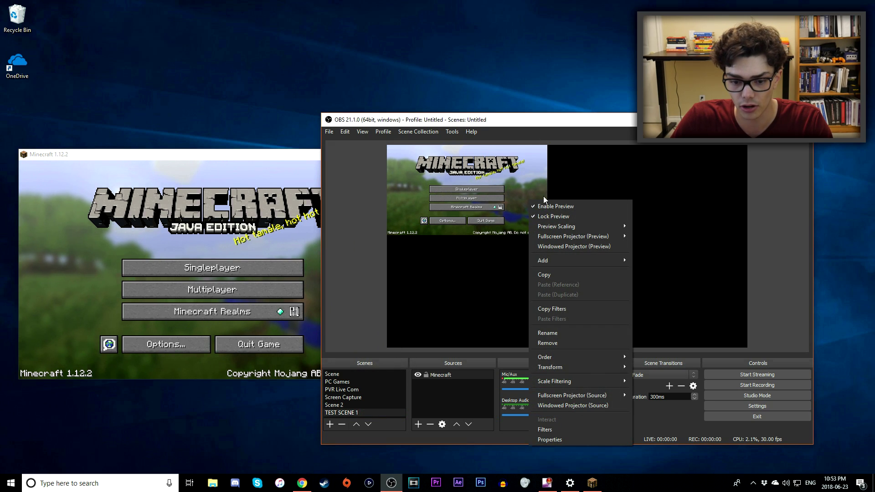
pyautogui.click(570, 217)
pyautogui.moveTo(543, 236); pyautogui.dragTo(747, 348)
pyautogui.rightClick(666, 264)
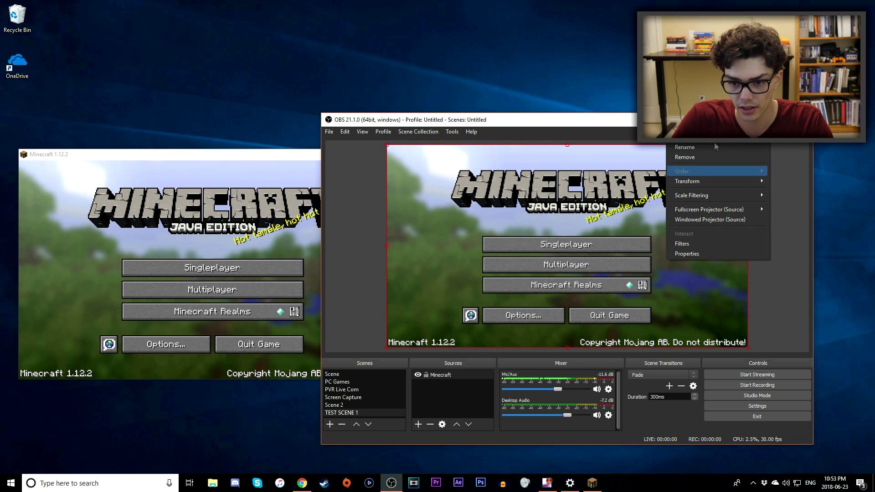
pyautogui.click(702, 172)
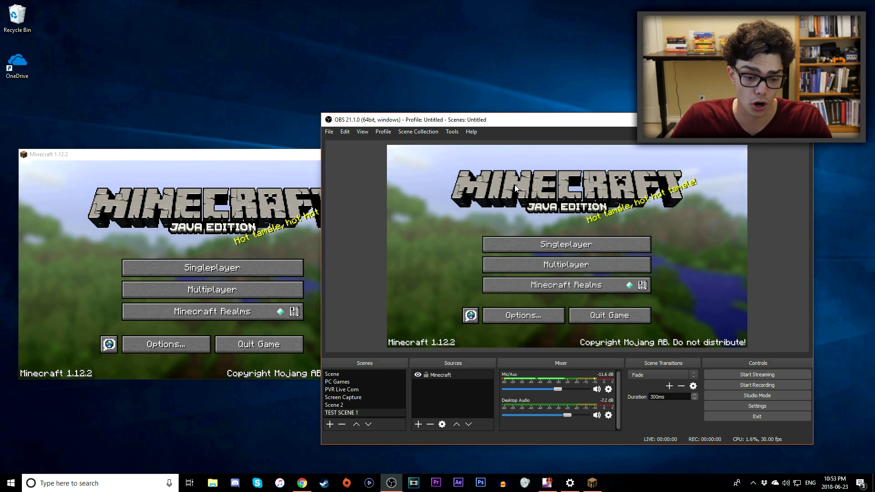
# Step: Add the existing Mic/Aux source to the scene as an Audio Input Capture
pyautogui.click(417, 424)
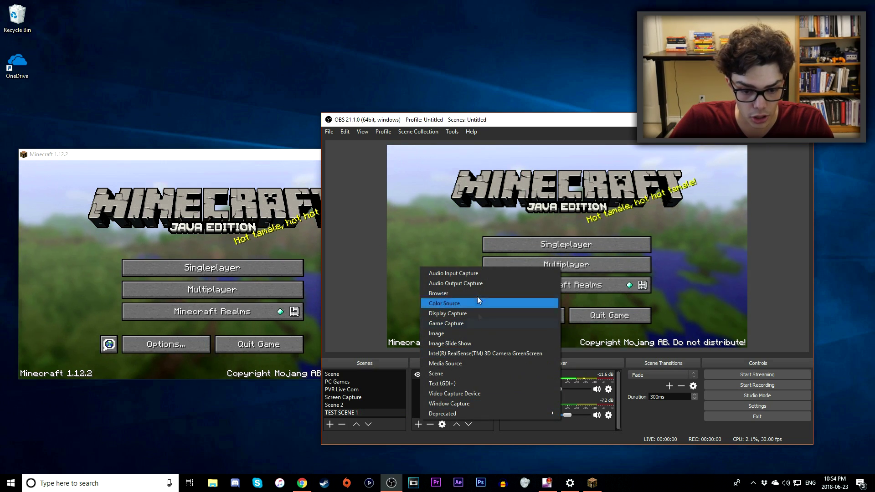
pyautogui.click(467, 274)
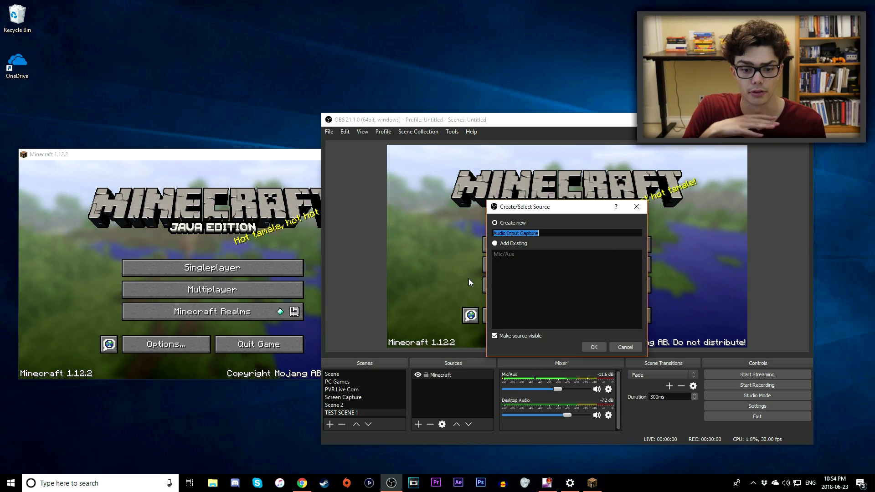
pyautogui.click(511, 244)
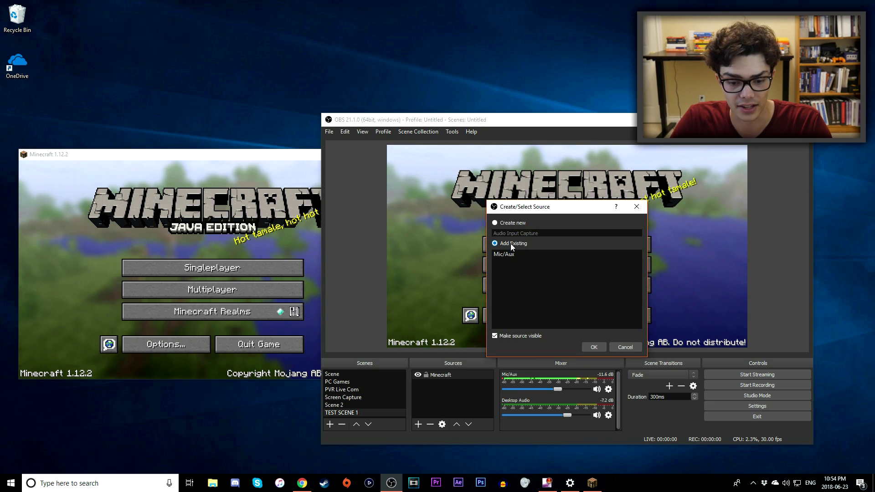
pyautogui.click(504, 254)
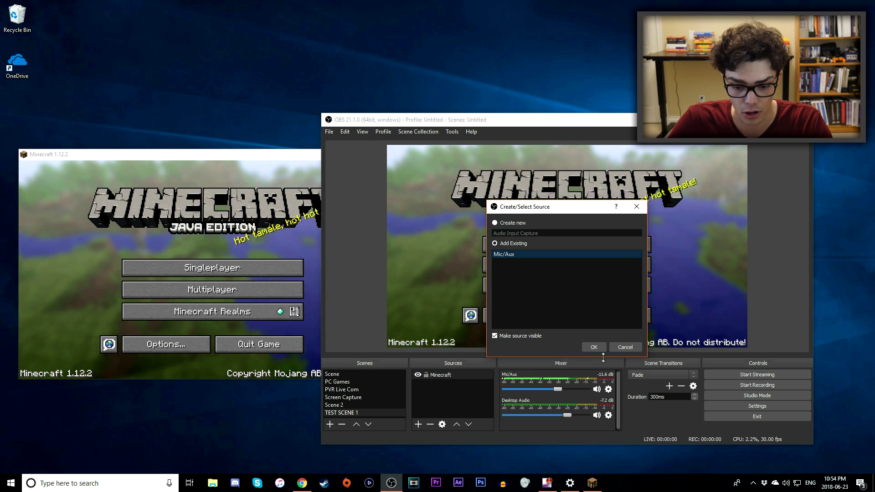
pyautogui.click(594, 347)
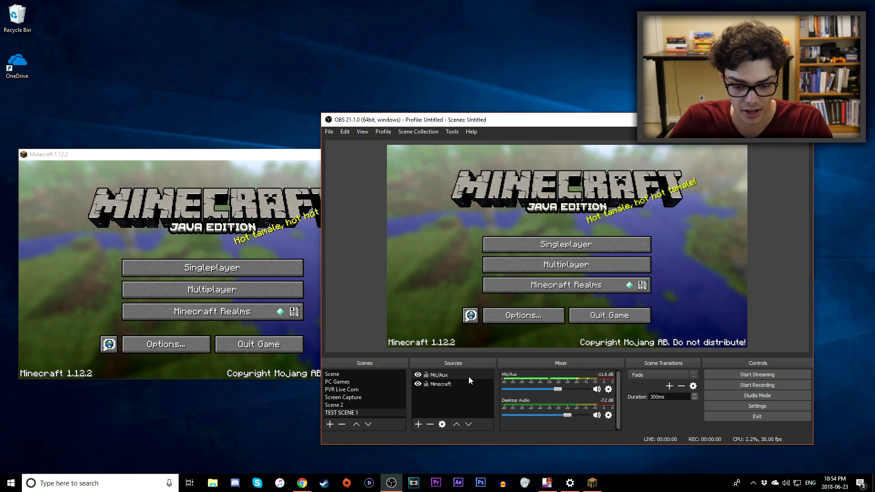
# Step: Add the existing Desktop Audio source to the scene as an Audio Output Capture
pyautogui.click(418, 425)
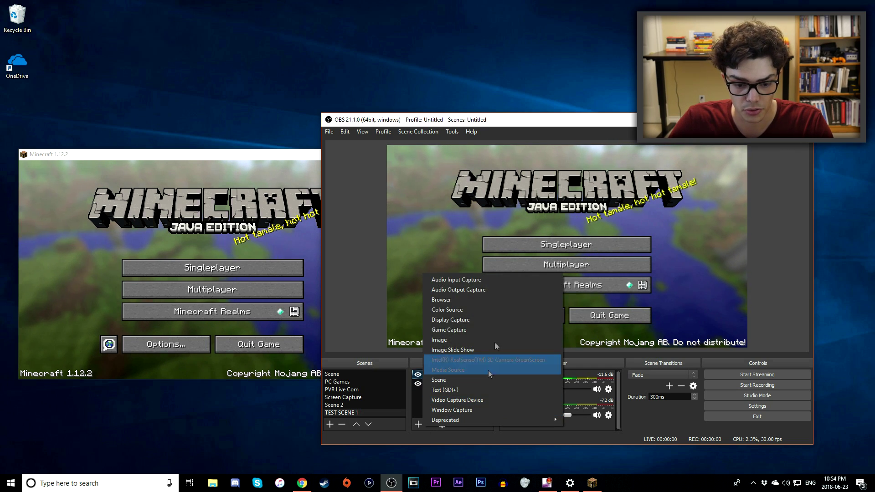
pyautogui.click(485, 289)
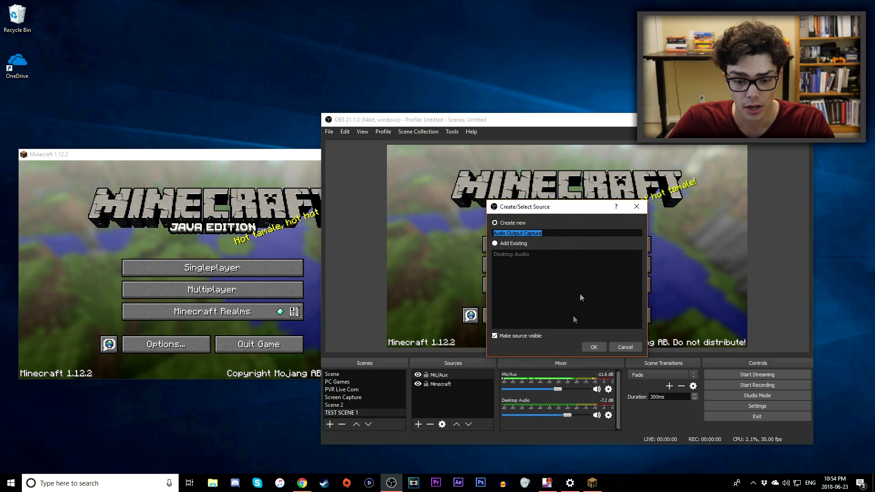
pyautogui.click(508, 244)
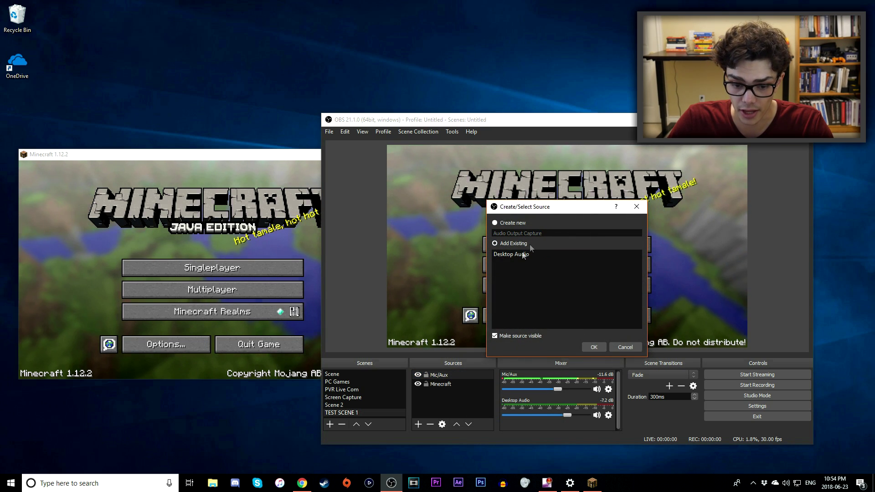
pyautogui.click(514, 254)
pyautogui.click(594, 346)
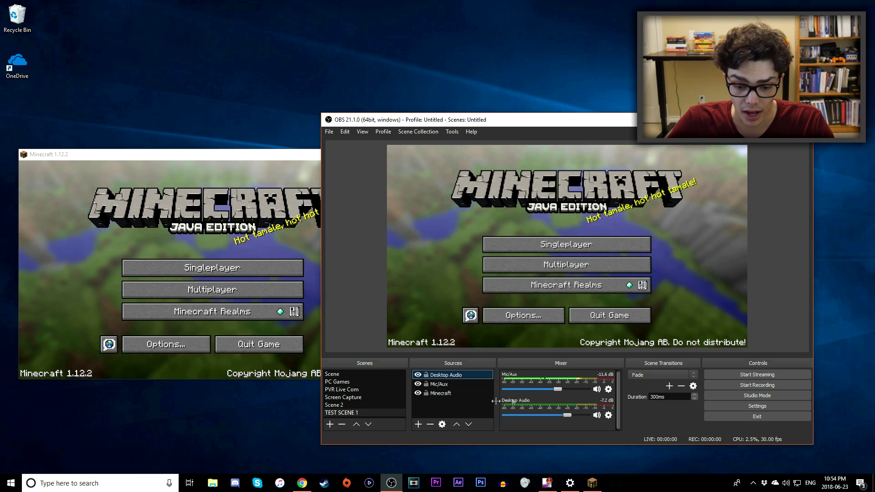
pyautogui.click(608, 389)
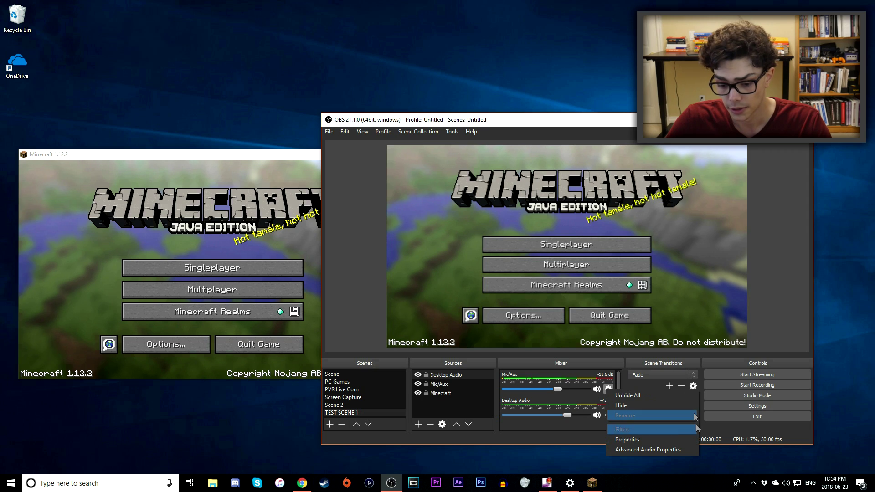
# Step: In Advanced Audio Properties, keep Desktop Audio off track 1 so only Mic/Aux uses it
pyautogui.click(649, 438)
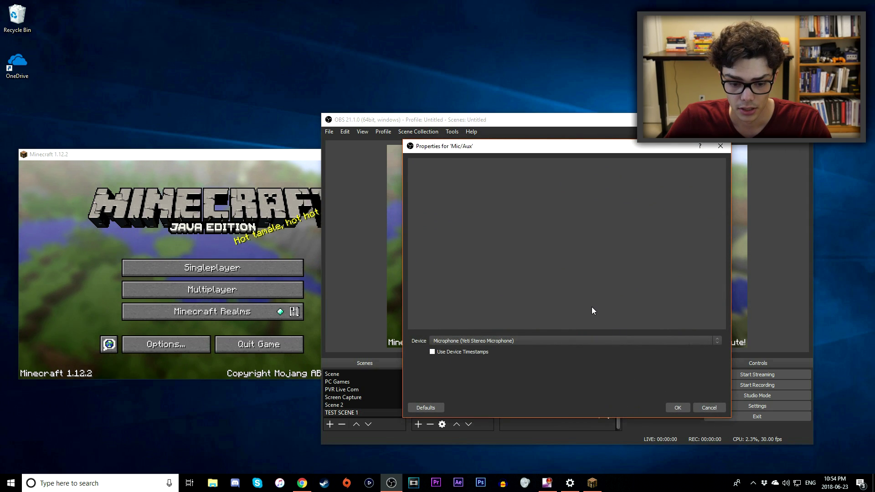
pyautogui.click(714, 407)
pyautogui.click(608, 389)
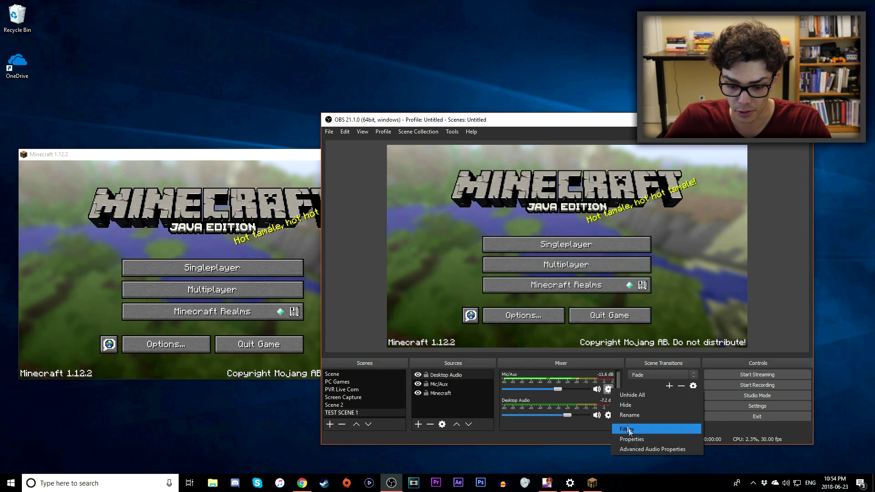
pyautogui.click(633, 450)
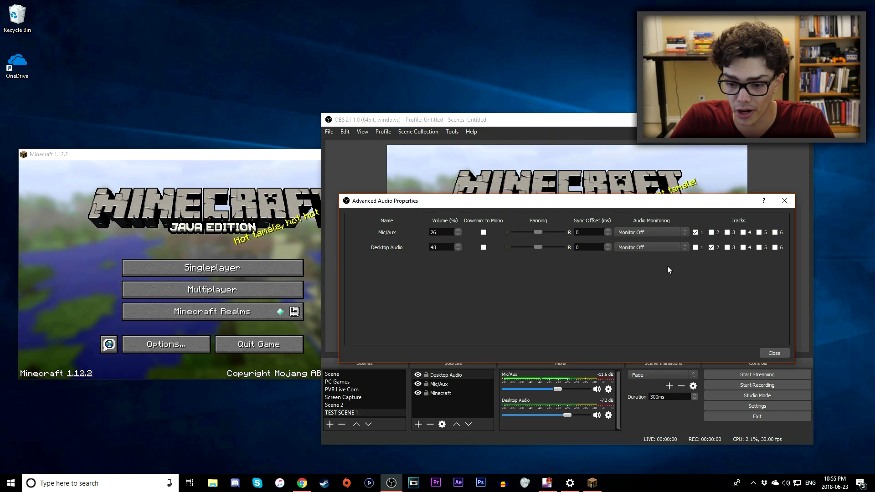
pyautogui.click(695, 247)
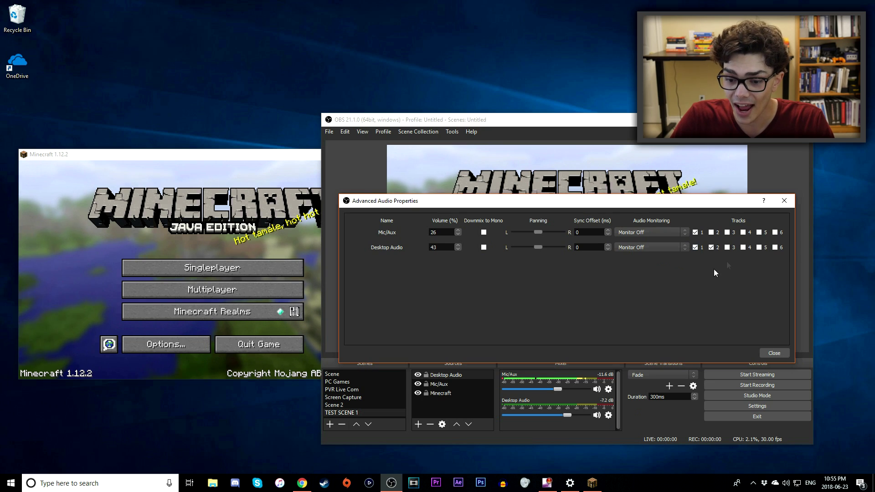
pyautogui.click(694, 247)
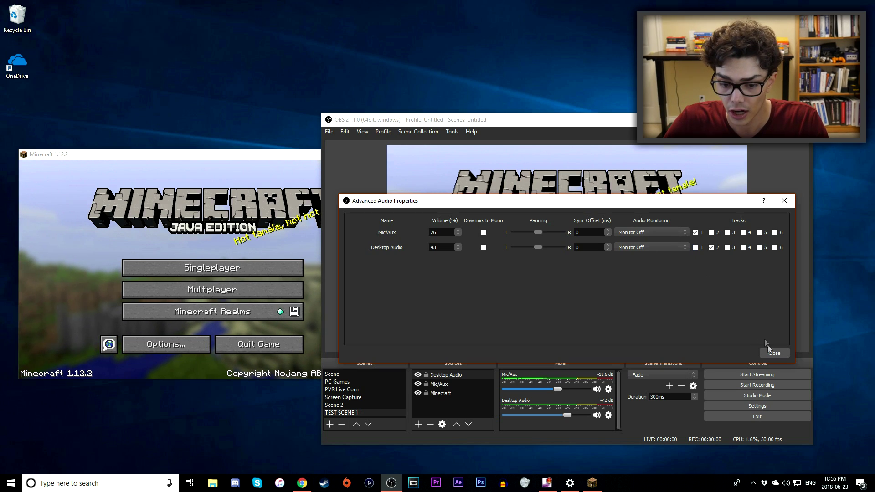
pyautogui.click(777, 353)
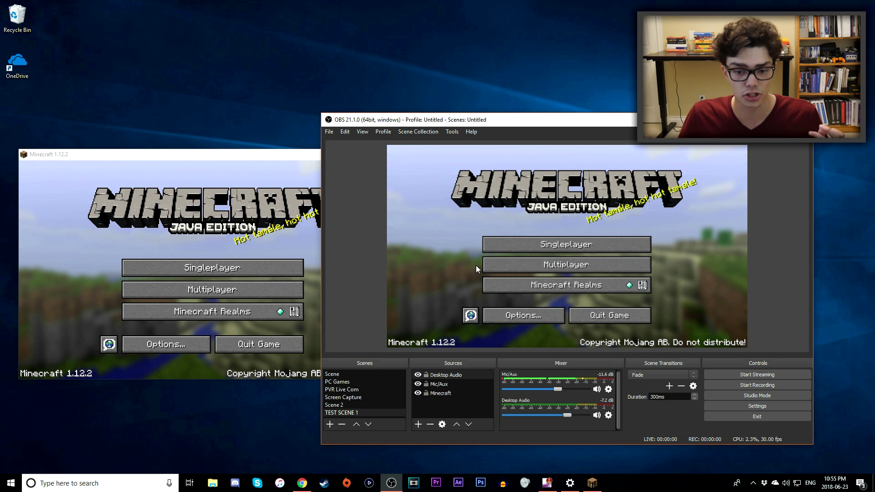
# Step: Reposition the Minecraft window and load the first New World singleplayer save
pyautogui.click(230, 159)
pyautogui.moveTo(230, 160); pyautogui.dragTo(389, 131)
pyautogui.click(410, 239)
pyautogui.click(347, 182)
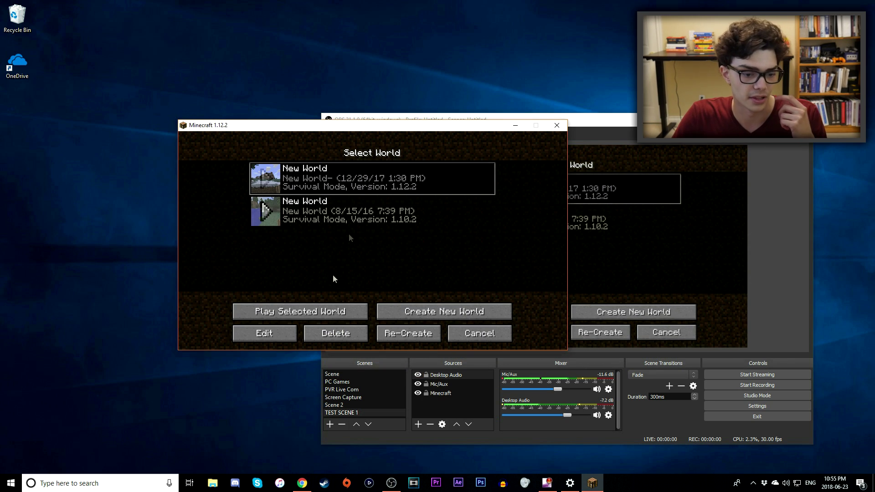
pyautogui.click(299, 314)
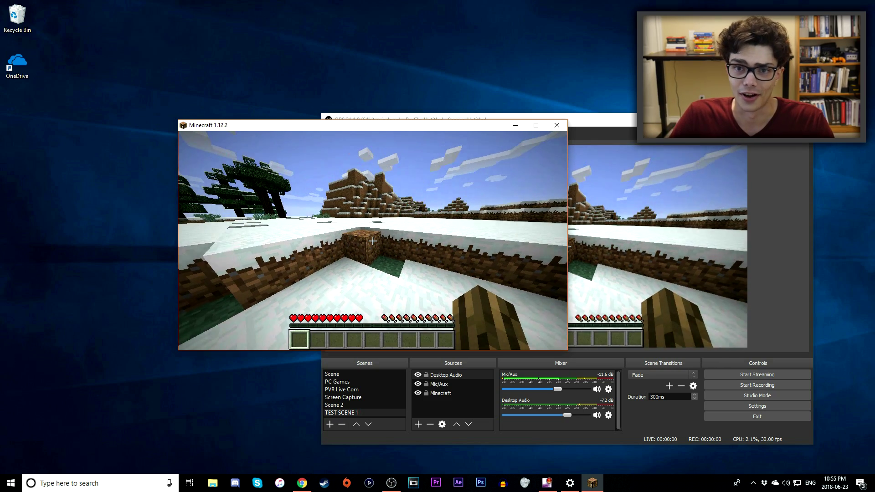
# Step: Move around in the world and start the OBS recording with F9
pyautogui.press('w')
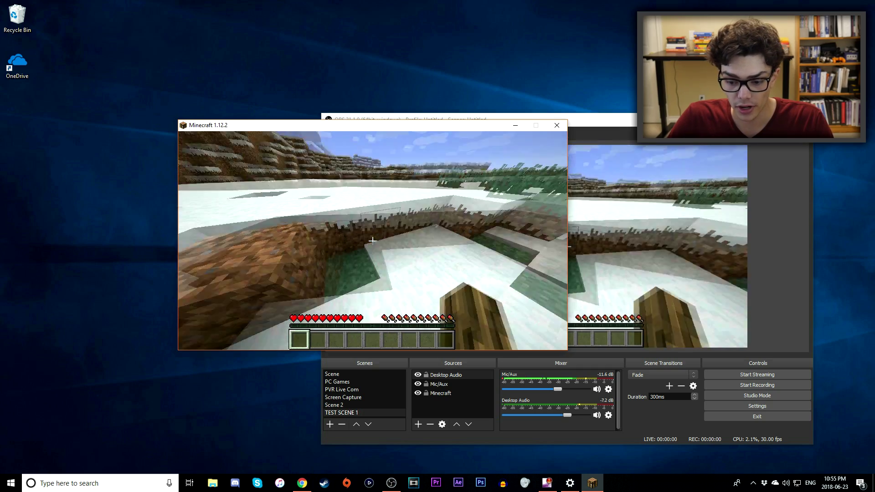
pyautogui.press('e')
pyautogui.press('e')
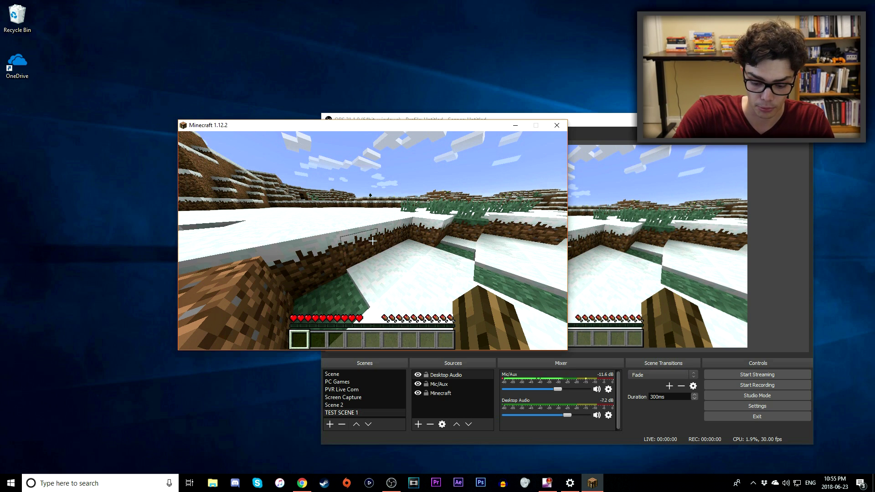
pyautogui.press('F9')
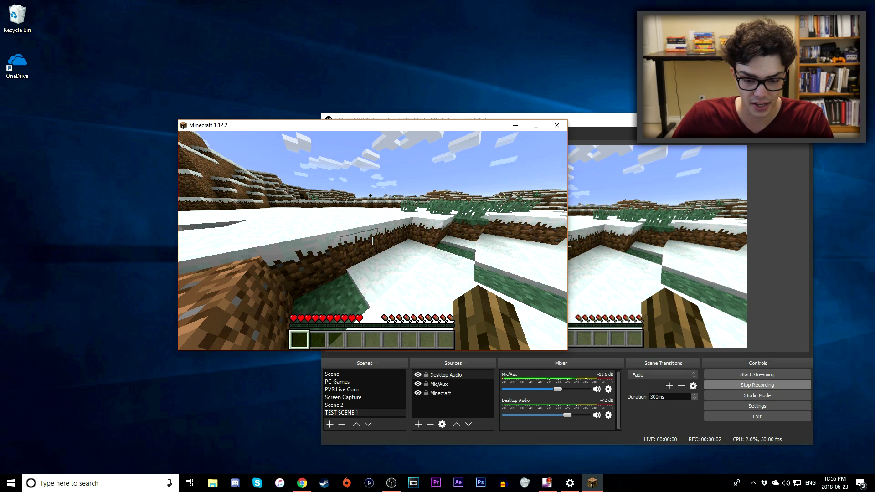
# Step: Open and close the inventory and punch a block during the test recording
pyautogui.press('e')
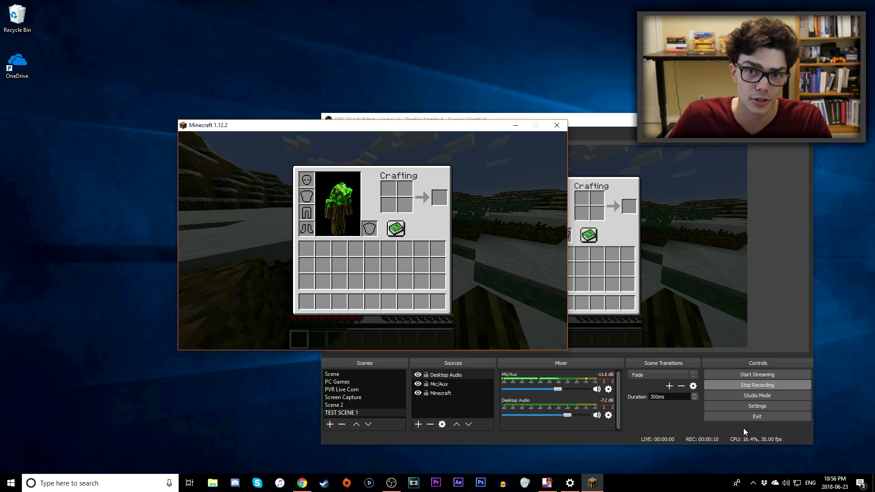
pyautogui.press('e')
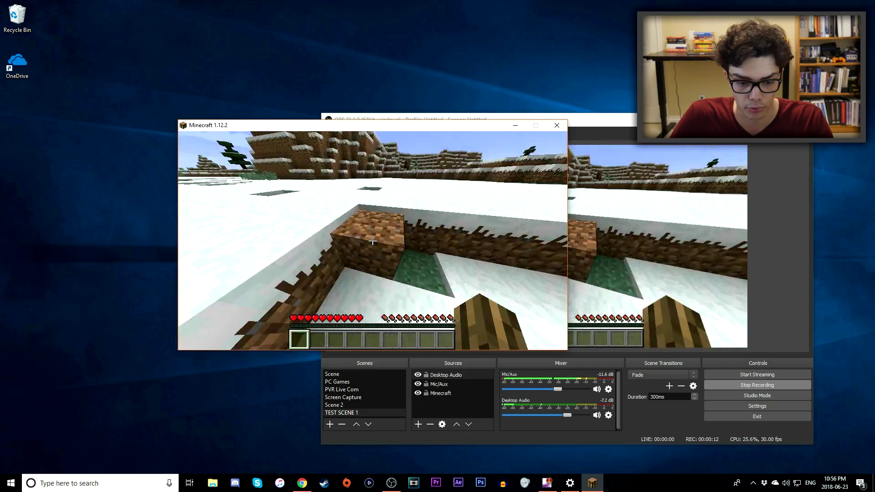
pyautogui.click(372, 242)
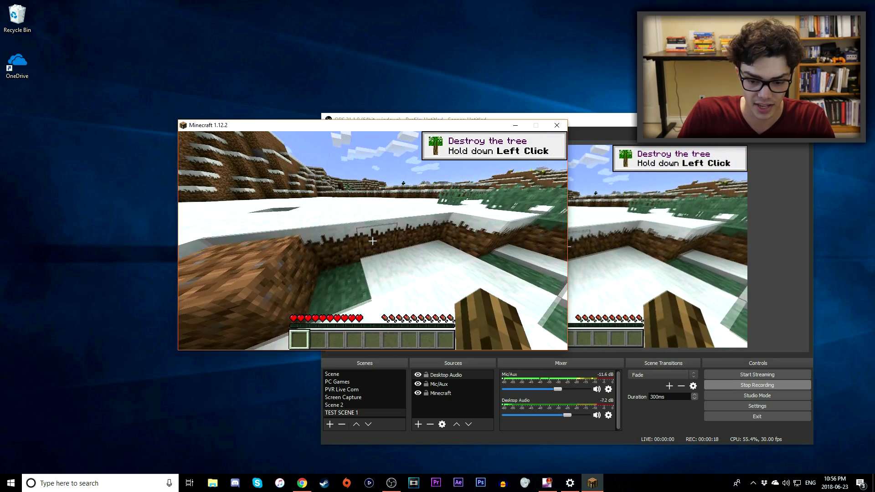
# Step: Stop the OBS recording with F9, pause the game and minimize Minecraft
pyautogui.press('F9')
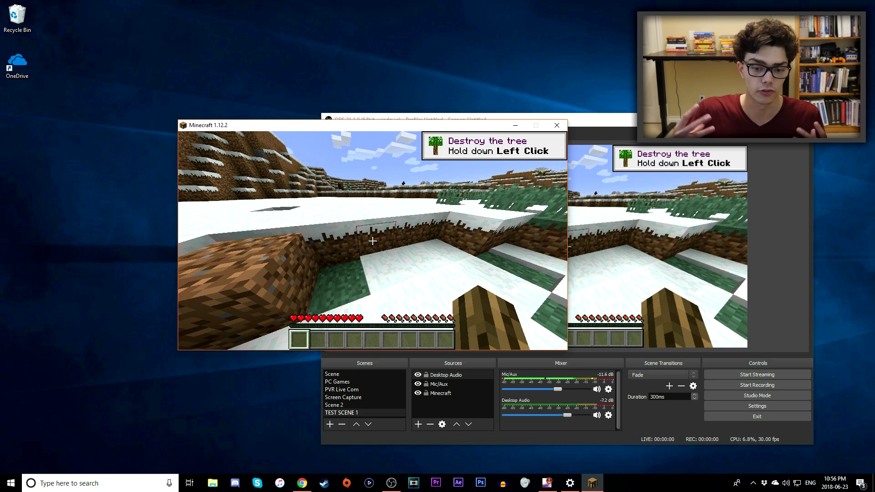
pyautogui.press('Escape')
pyautogui.click(515, 125)
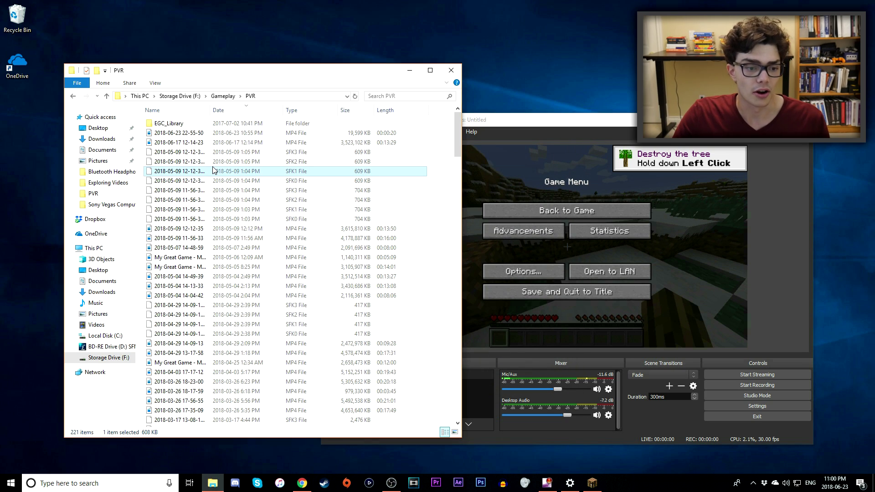
# Step: Select the newest MP4 recording in the Storage Drive > Gameplay > PVR folder
pyautogui.click(222, 137)
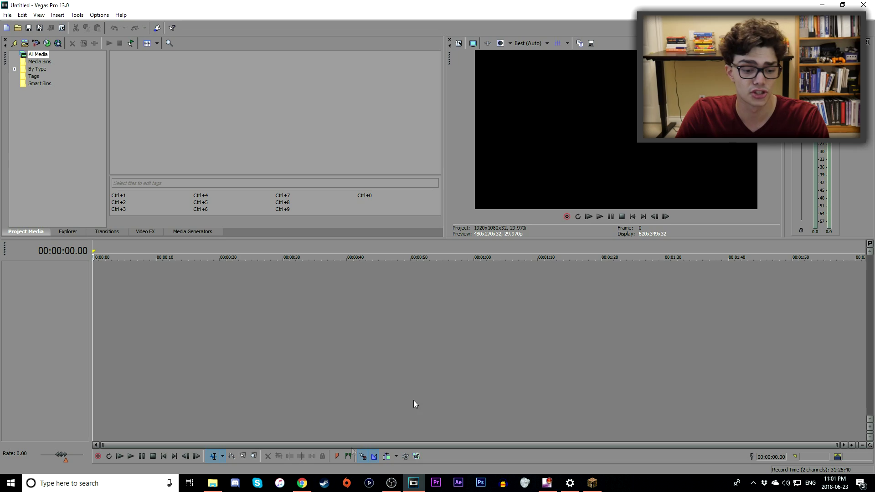
# Step: Bring the PVR folder window forward and position it alongside Vegas Pro
pyautogui.click(212, 483)
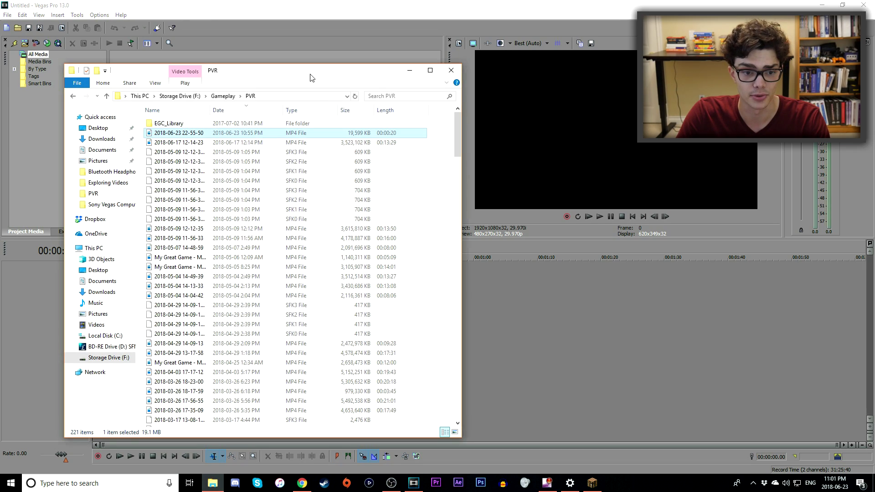
pyautogui.moveTo(310, 78); pyautogui.dragTo(831, 74)
pyautogui.click(598, 79)
pyautogui.click(598, 79)
pyautogui.moveTo(633, 67); pyautogui.dragTo(516, 67)
pyautogui.moveTo(334, 114); pyautogui.dragTo(333, 115)
pyautogui.click(331, 116)
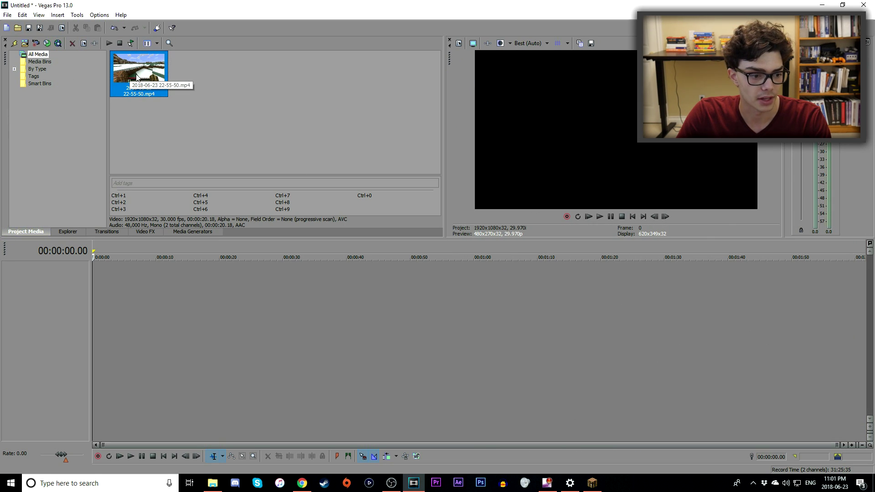
pyautogui.moveTo(137, 78); pyautogui.dragTo(194, 225)
pyautogui.moveTo(132, 296); pyautogui.dragTo(94, 295)
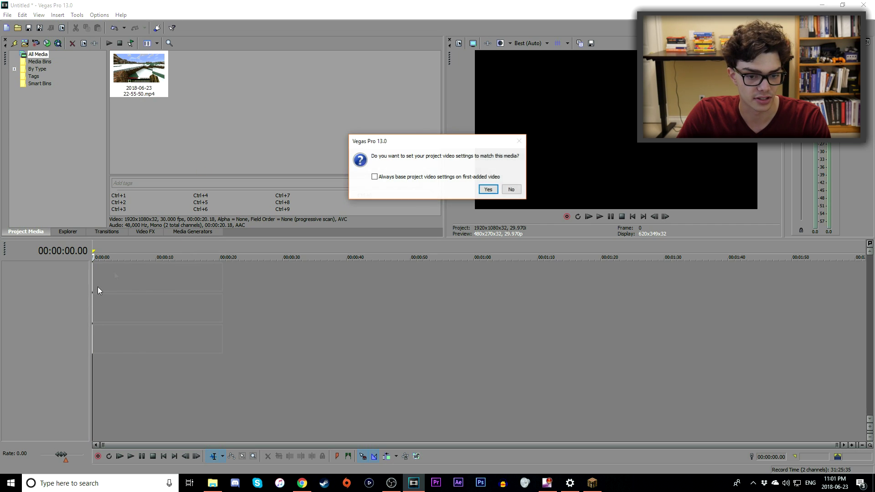
pyautogui.click(509, 188)
pyautogui.scroll(5, 419, 262)
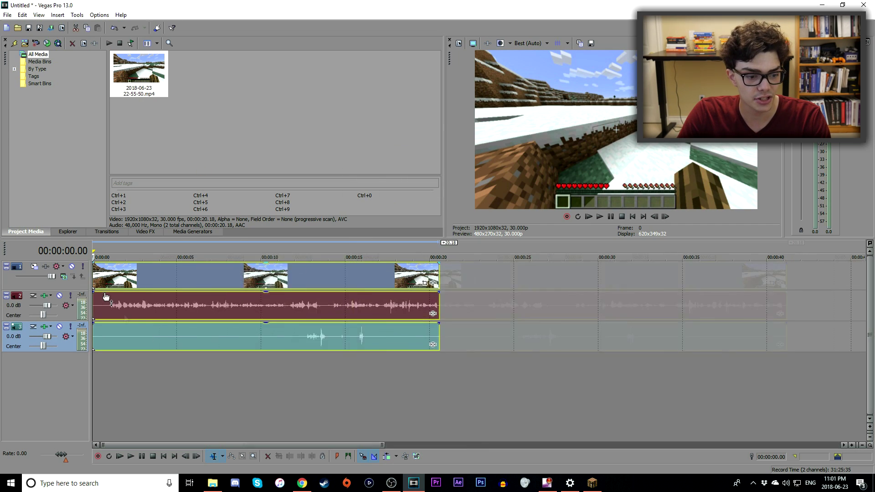
# Step: Play the recording from the start, then again from about 12 seconds
pyautogui.click(318, 312)
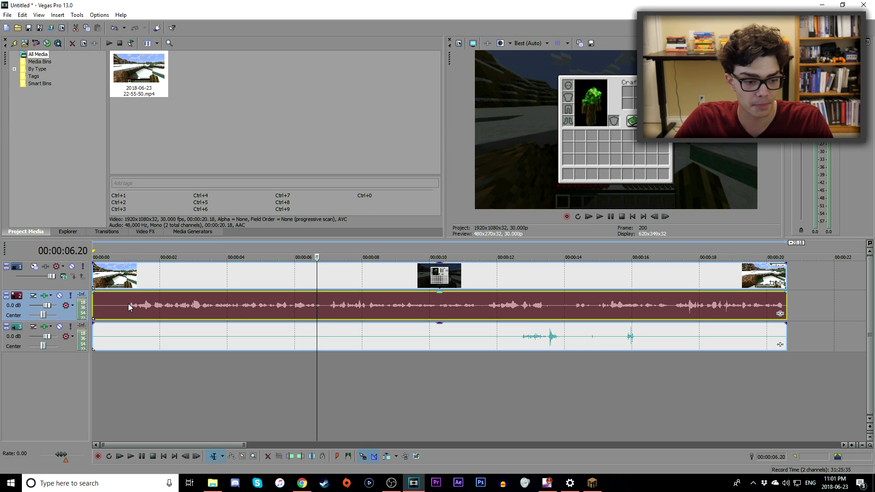
pyautogui.click(128, 305)
pyautogui.press('space')
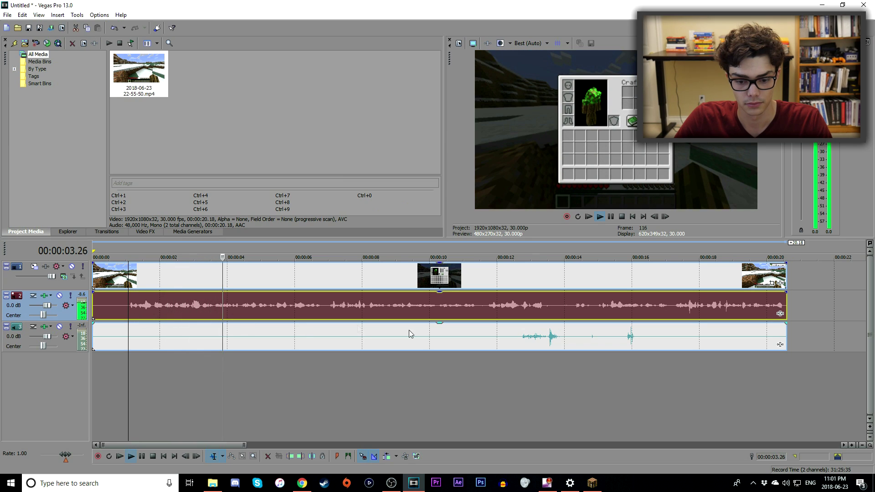
pyautogui.click(512, 340)
pyautogui.press('space')
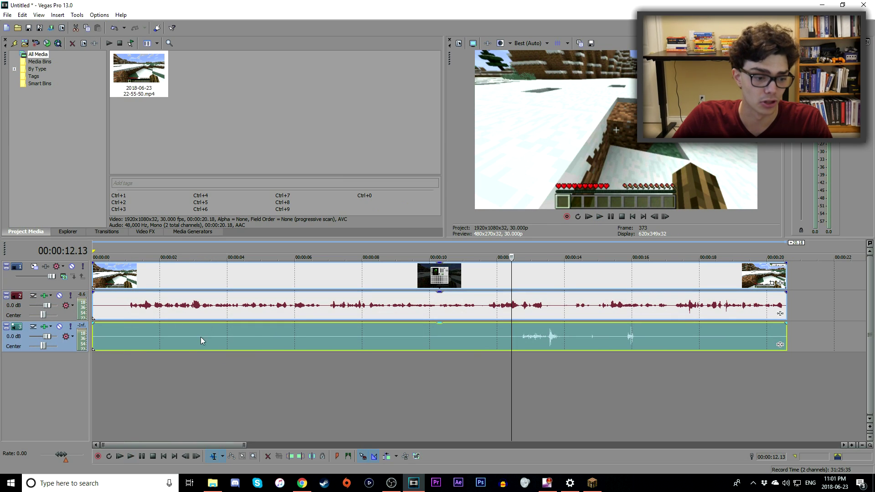
pyautogui.press('space')
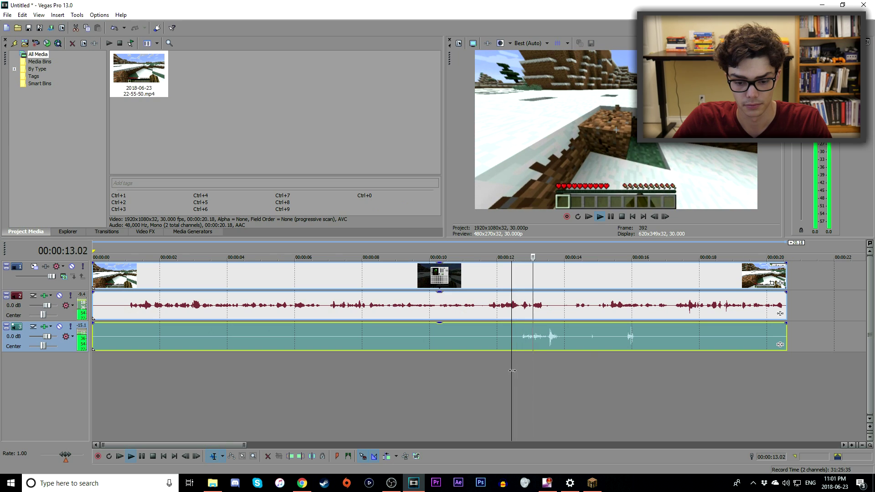
# Step: Keep audio track 2 at 0 dB, set track 3 to -Inf, and replay from 11 seconds
pyautogui.moveTo(46, 305); pyautogui.dragTo(29, 305)
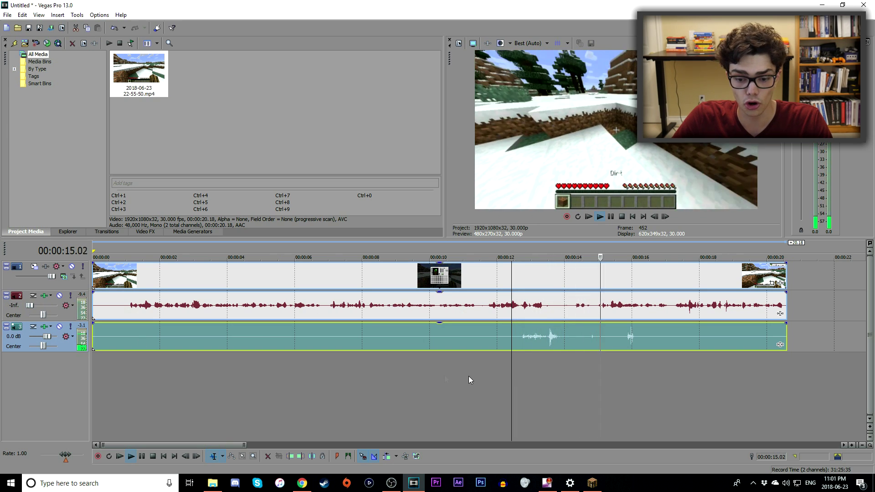
pyautogui.click(613, 313)
pyautogui.moveTo(30, 305); pyautogui.dragTo(47, 305)
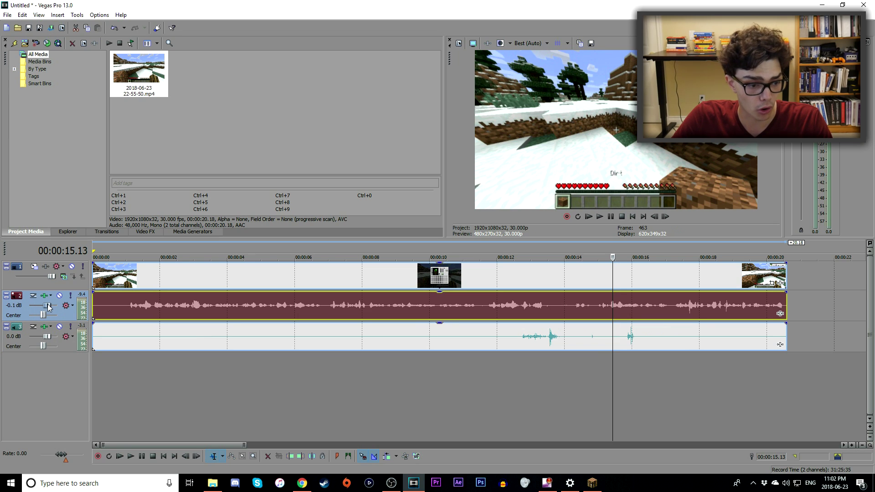
pyautogui.moveTo(46, 337); pyautogui.dragTo(29, 337)
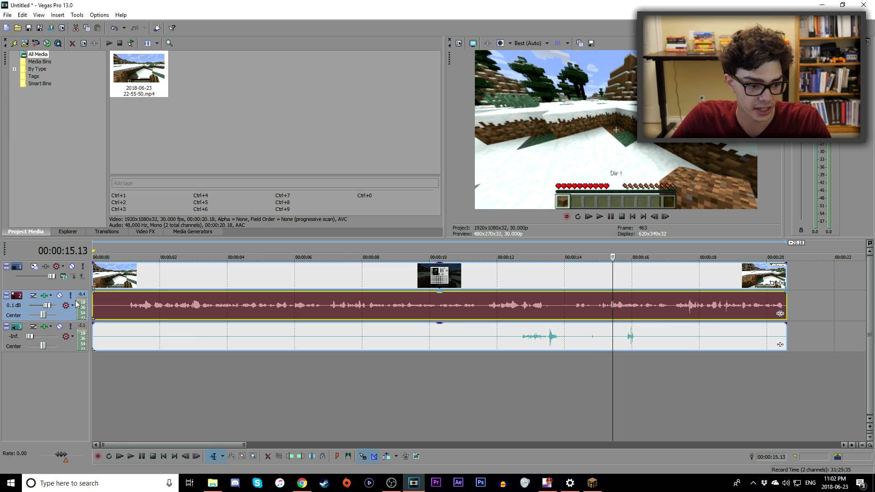
pyautogui.click(480, 313)
pyautogui.press('space')
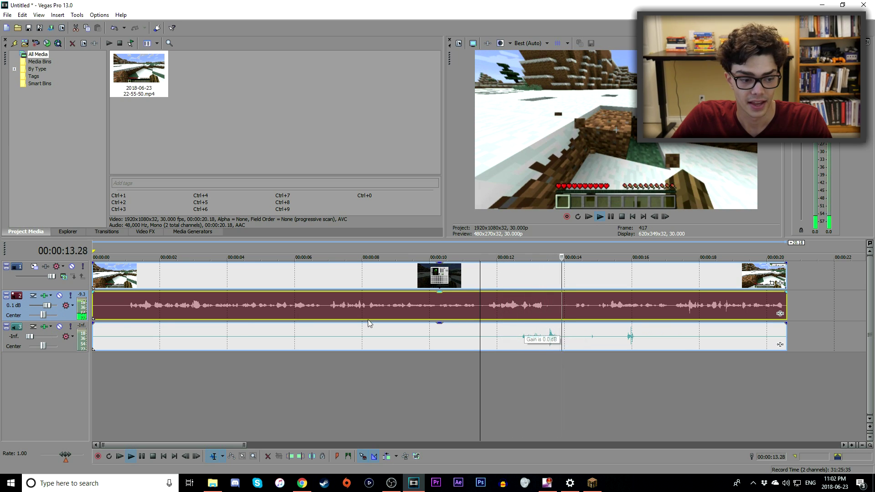
pyautogui.press('space')
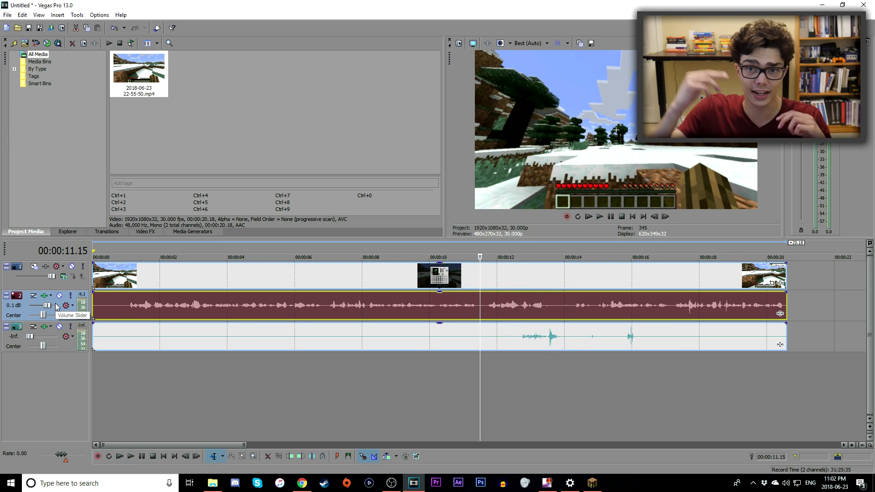